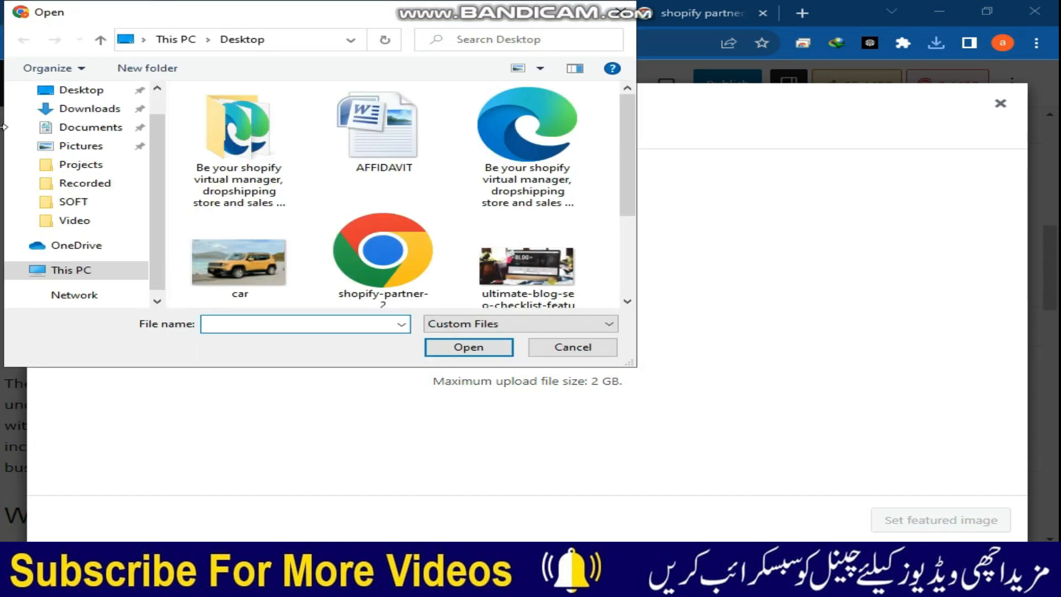
Rename the Untitled design image in Downloads as "Shopify Partners Building a Profitable Future in eCommerce" and upload it to the media library
left_click(89, 170)
left_click(244, 120)
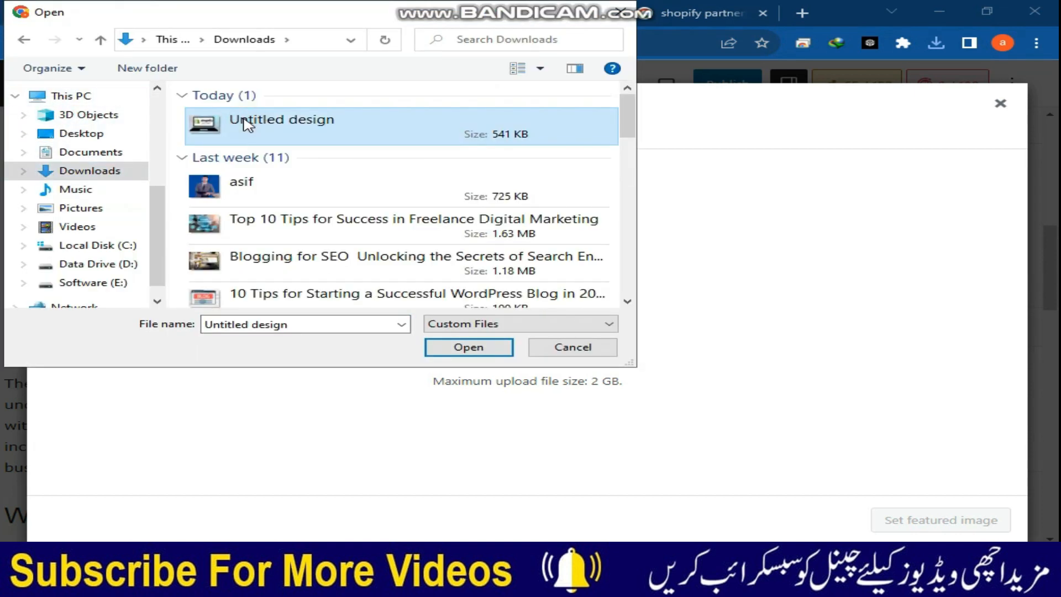
left_click(245, 119)
type("Shopify Partners Building a Profitable Future in eCommerce")
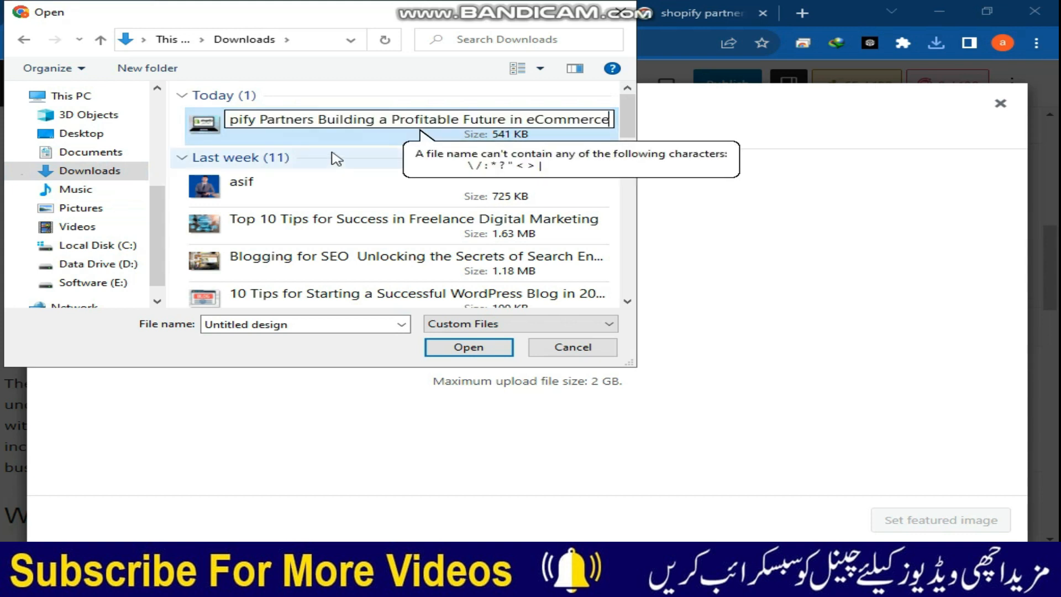
left_click(332, 147)
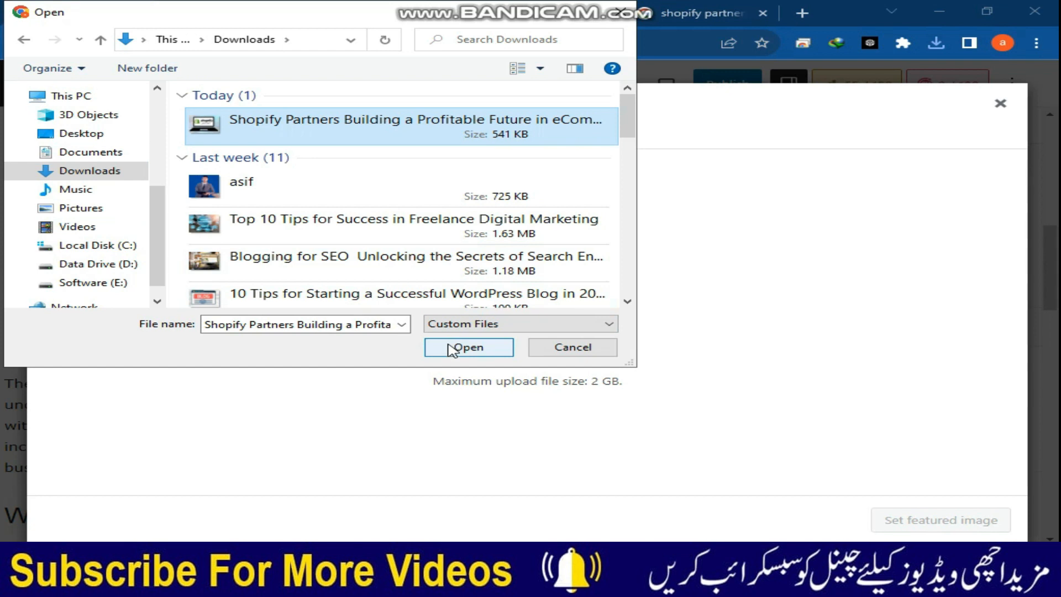
left_click(453, 349)
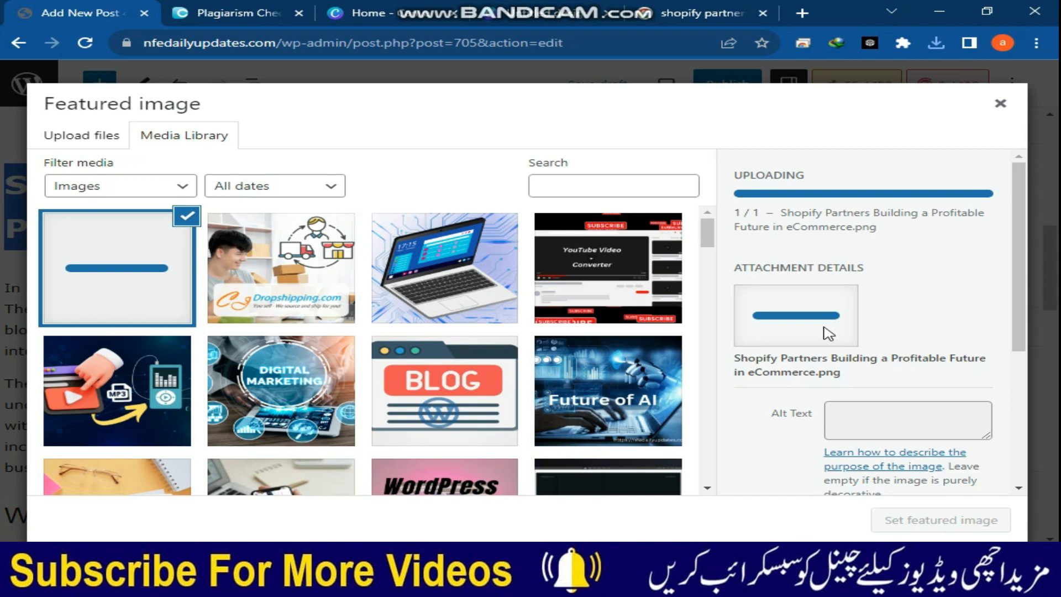
Enter "Shopify Partners Building a Profitable Future in eCommerce" as the uploaded image's alt text, caption and description, and set it as the featured image
left_click(846, 406)
type("Shopify Partners Building a Profitable Future in eCommerce")
scroll(1011, 307, "down", 4)
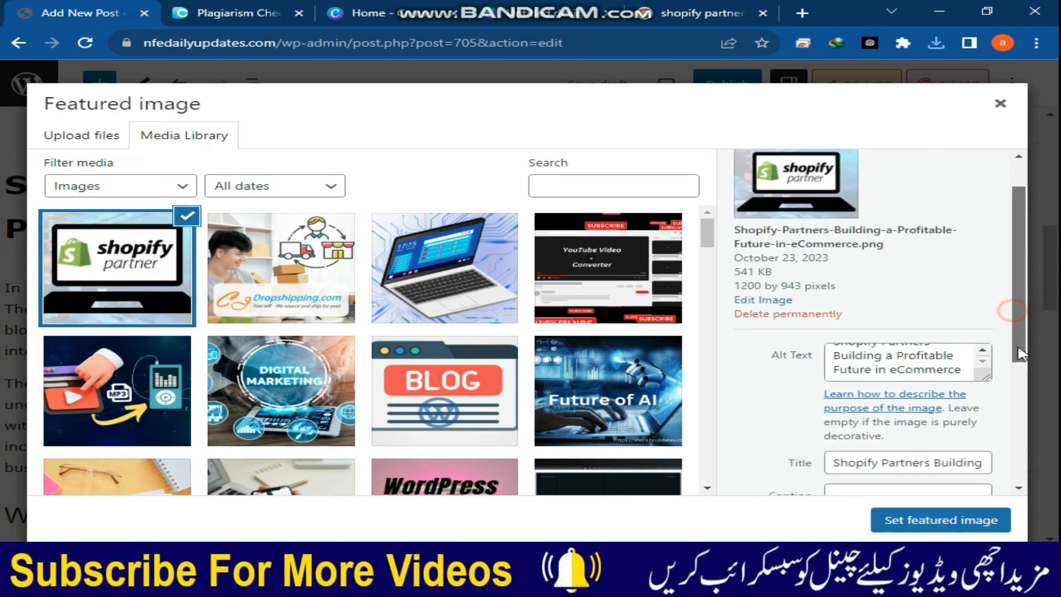
left_click(886, 357)
type("Shopify Partners Building a Profitable Future in eCommerce")
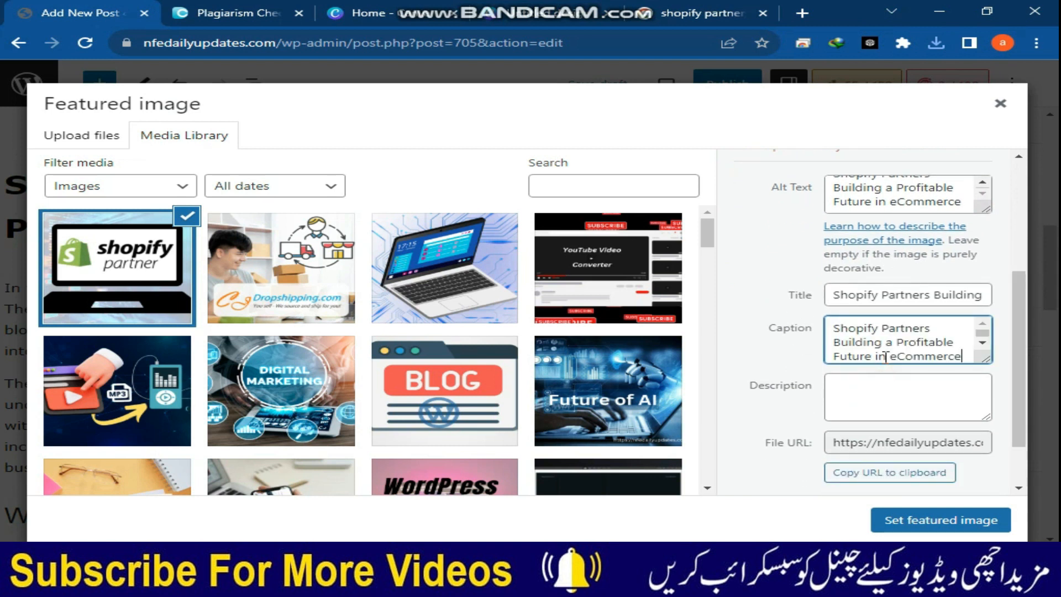
left_click(872, 391)
type("Shopify Partners Building a Profitable Future in eCommerce")
left_click(919, 521)
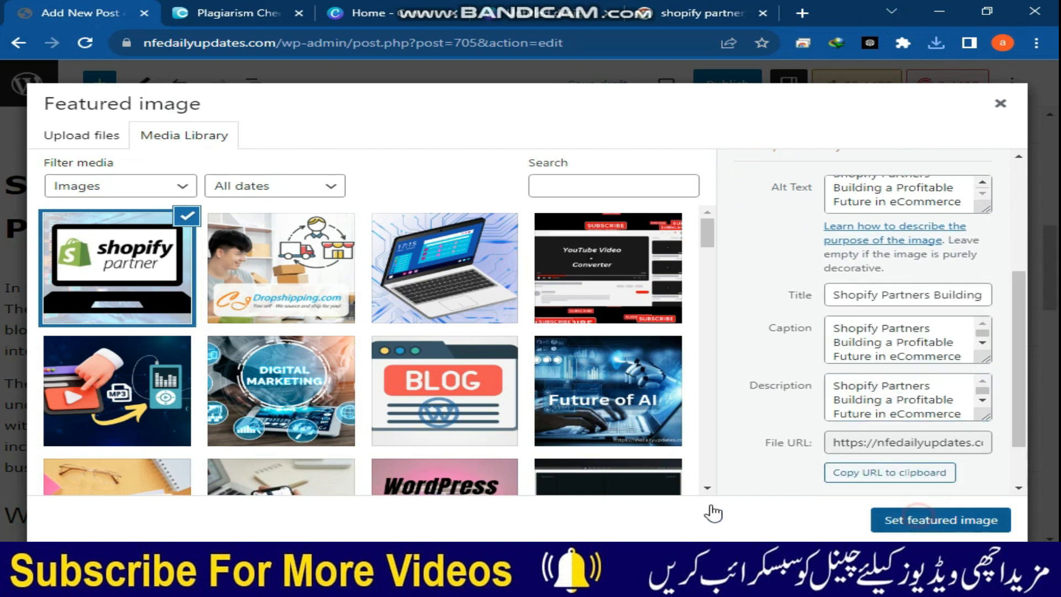
Assign the post to the Online Earning and E-Commerce categories instead of Blogging, and choose its primary term
left_click_drag(1013, 202, 1023, 143)
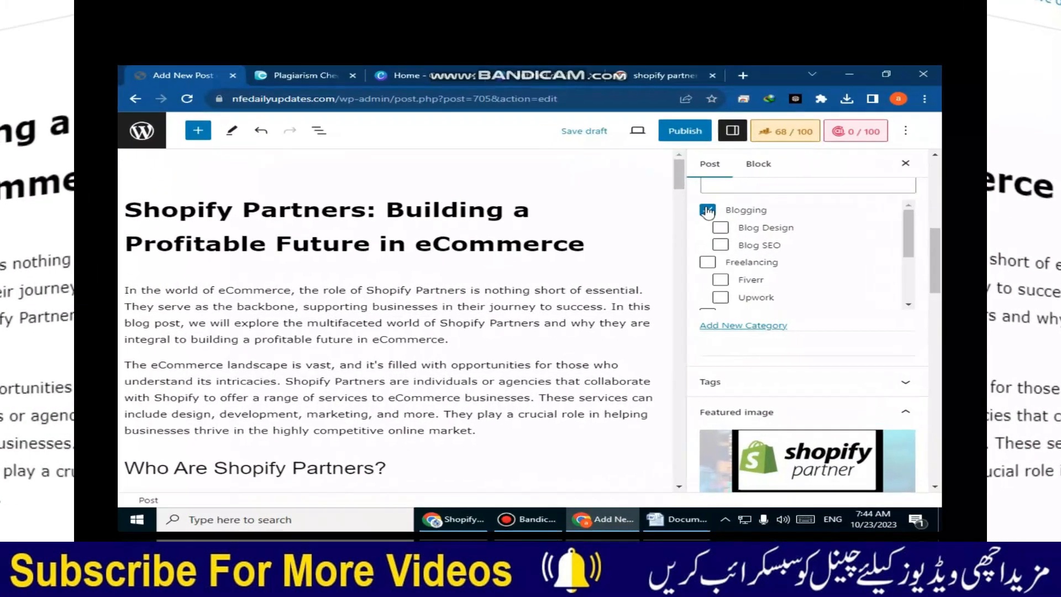
left_click(708, 210)
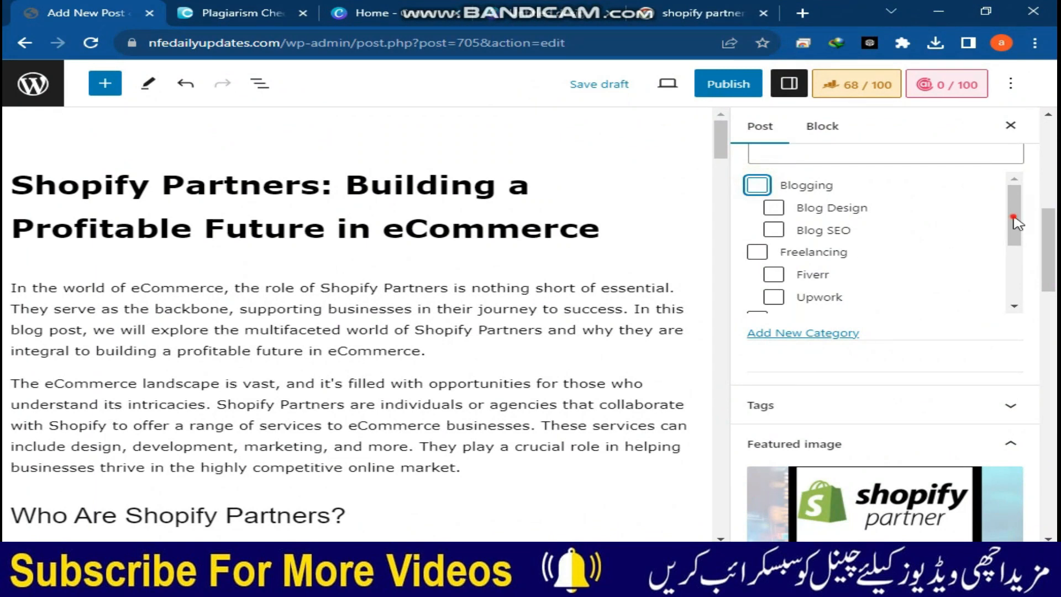
left_click_drag(1014, 221, 1024, 275)
left_click(758, 274)
left_click(835, 282)
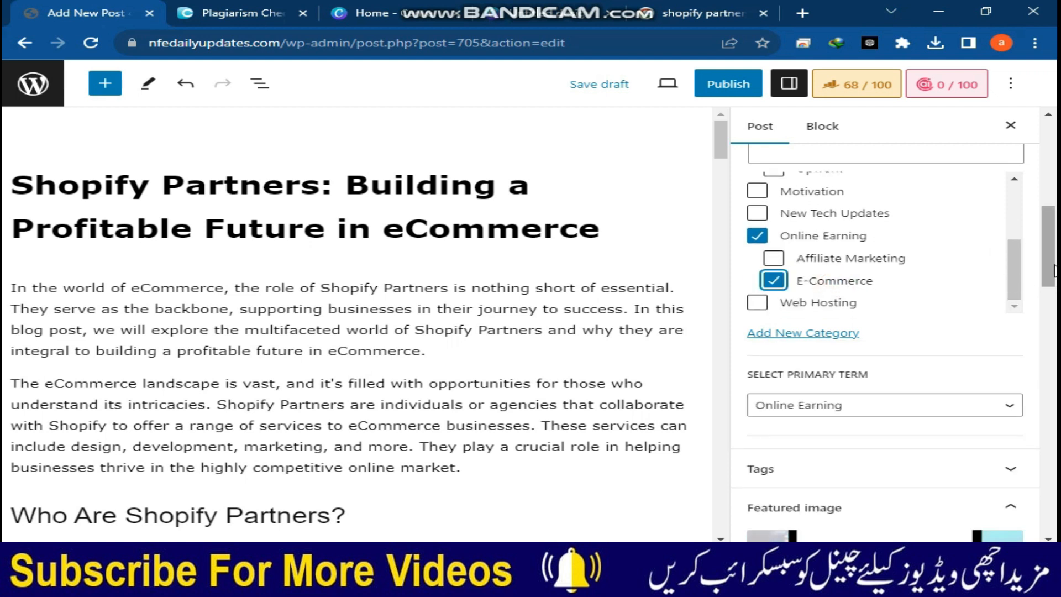
left_click(1009, 407)
left_click(922, 425)
Copy the post's first paragraph, beginning "In the world of eCommerce", into the post's excerpt
left_click_drag(1049, 277, 1055, 349)
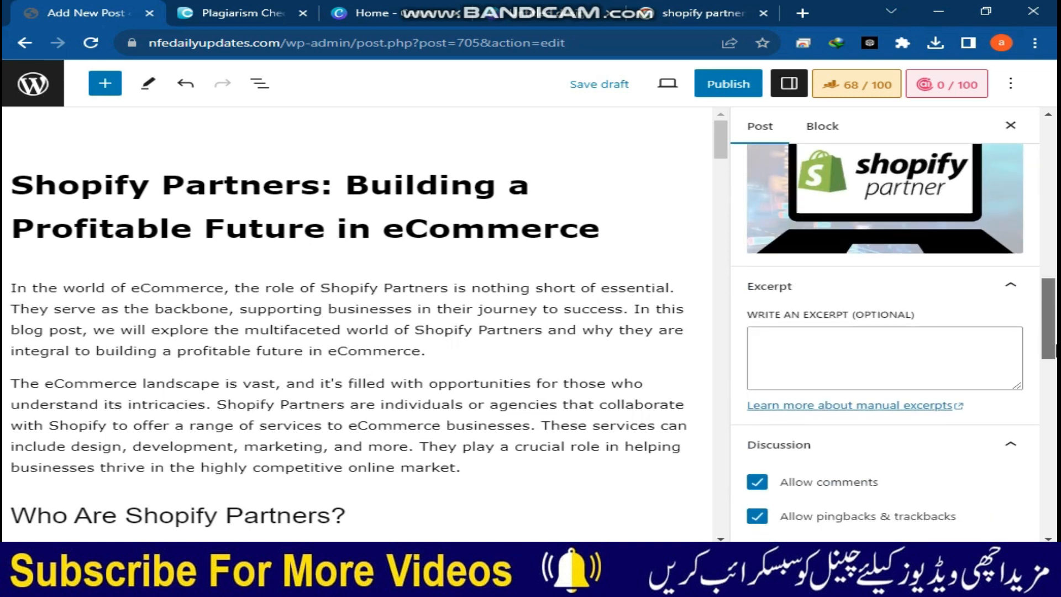
scroll(878, 345, "down", 1)
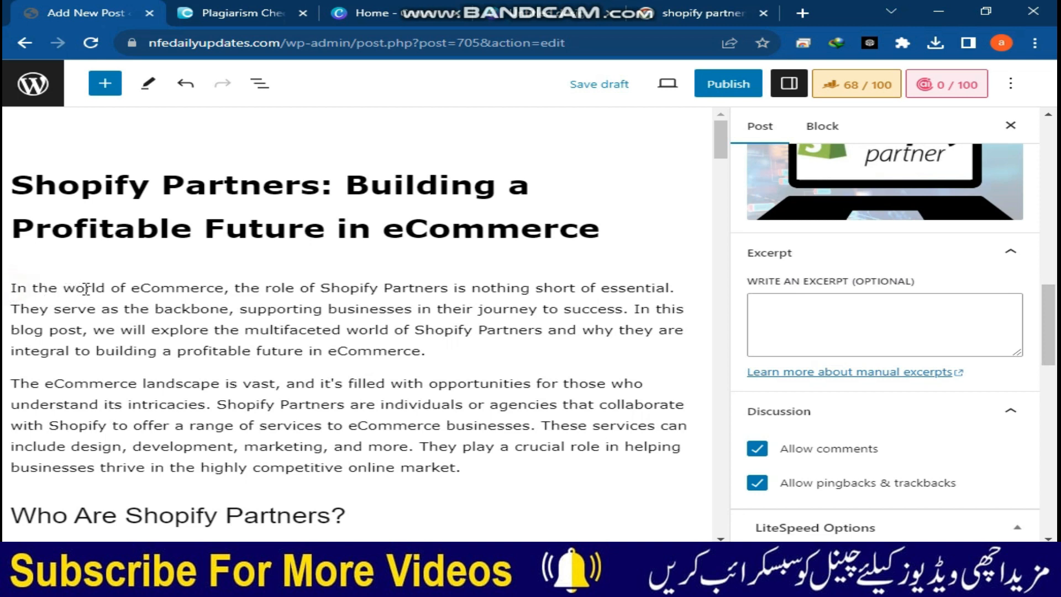
left_click_drag(11, 288, 485, 344)
key("ctrl+c")
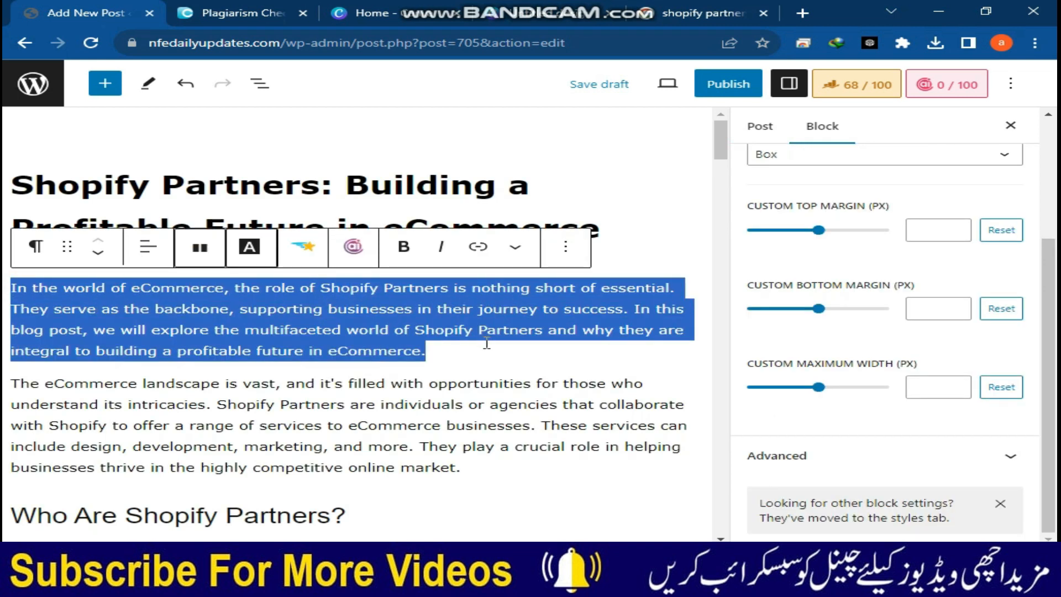
left_click(789, 83)
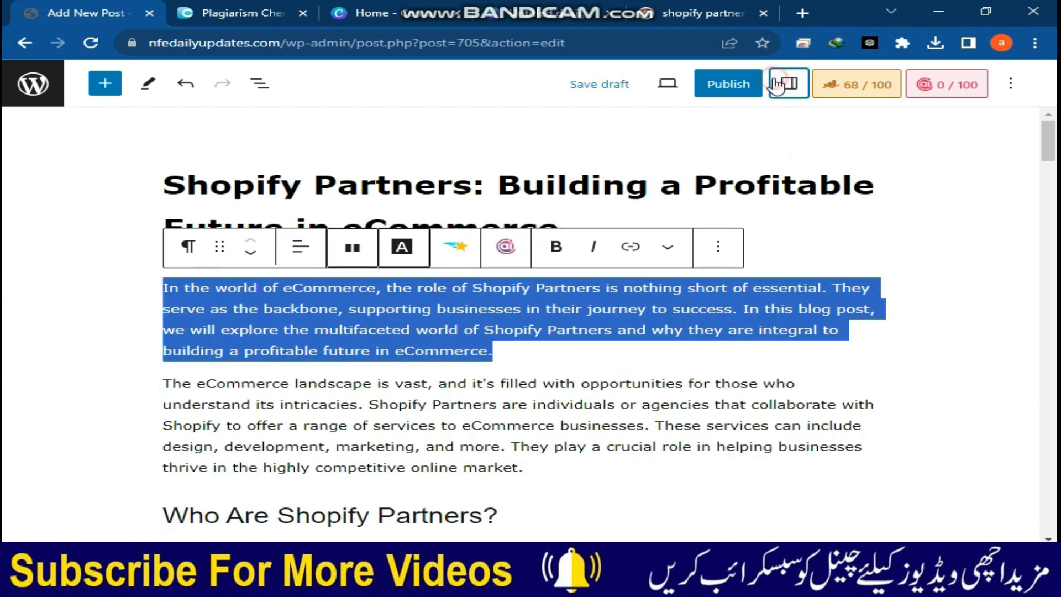
left_click(789, 83)
left_click(760, 126)
left_click(801, 211)
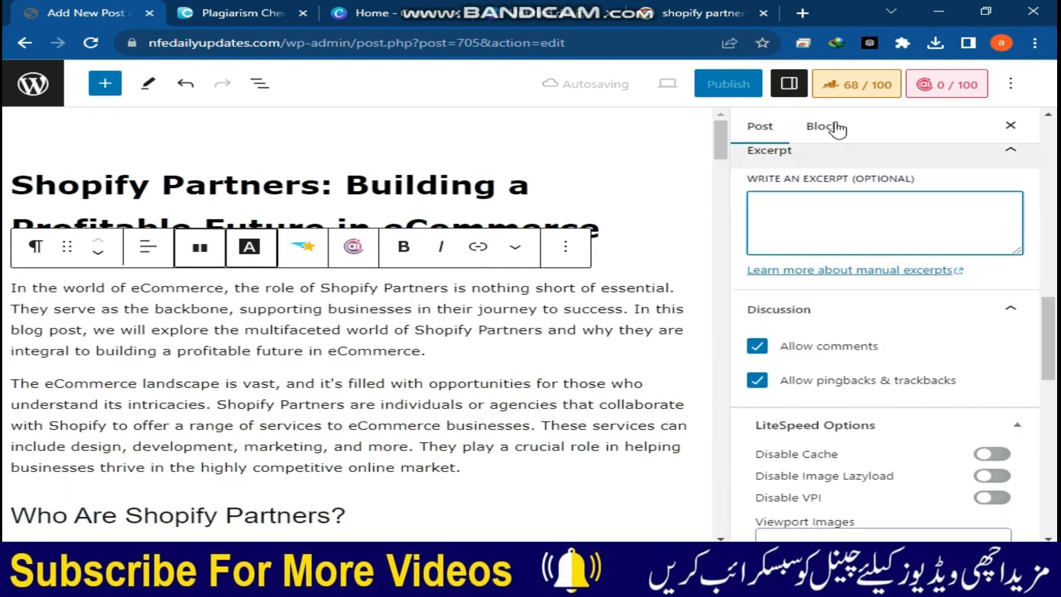
key("ctrl+v")
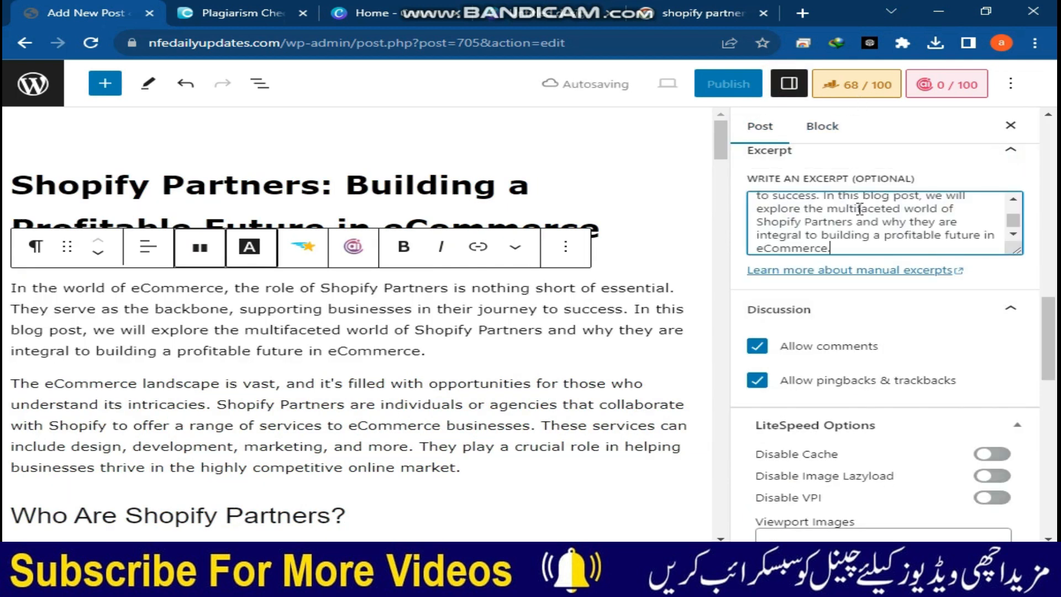
left_click(670, 216)
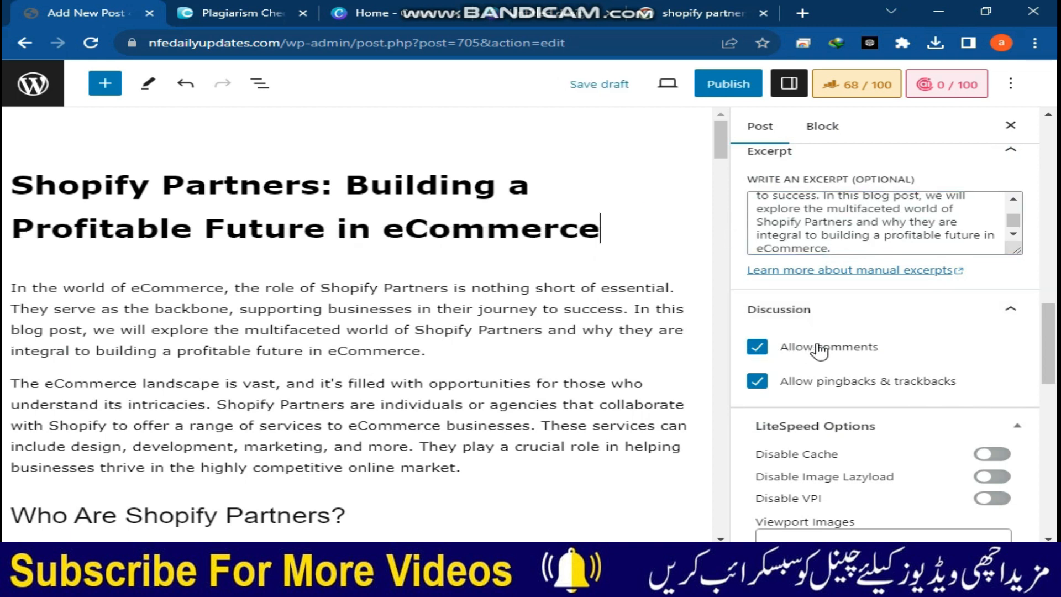
Disallow comments and pingbacks & trackbacks for the post, and save the draft
left_click(757, 348)
left_click(757, 382)
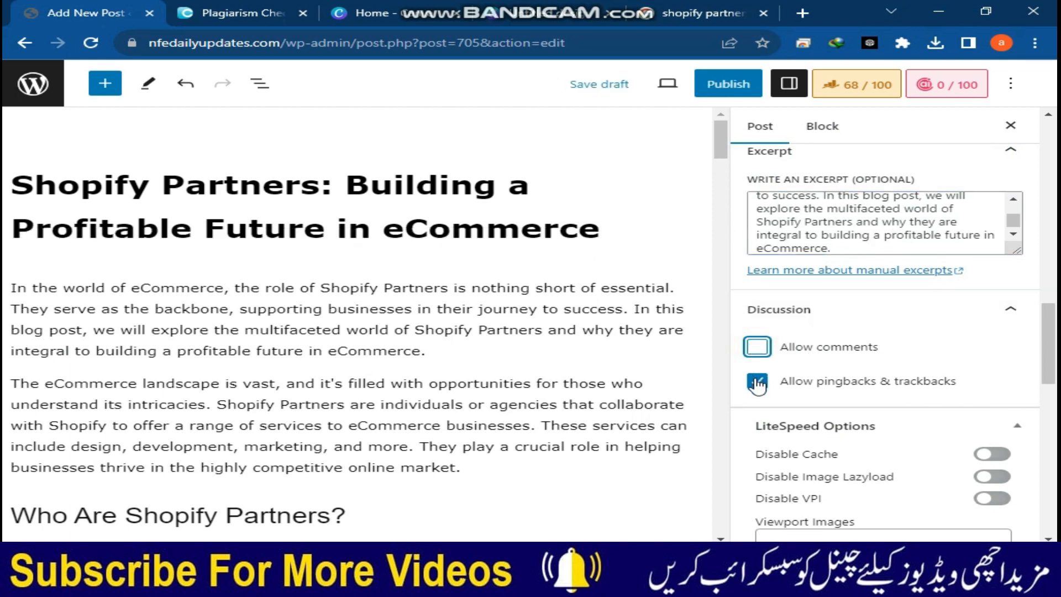
scroll(838, 343, "down", 7)
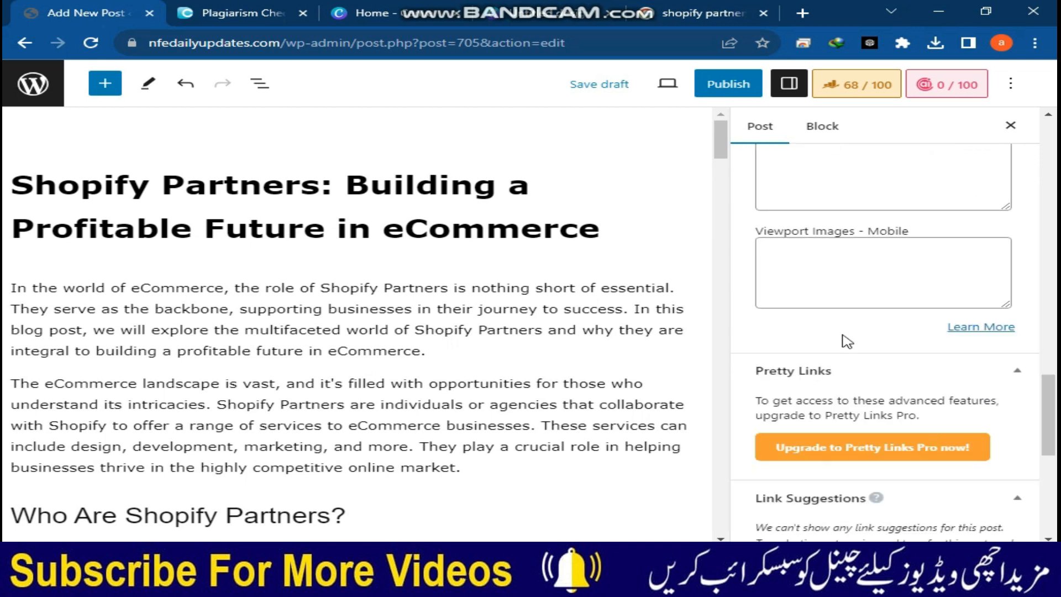
scroll(845, 340, "up", 5)
left_click(604, 87)
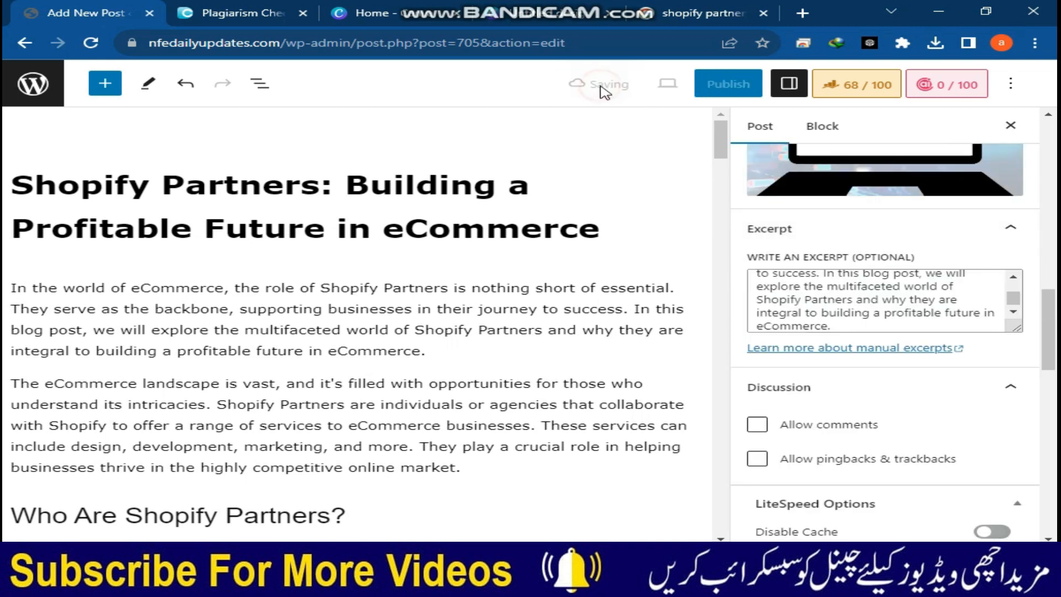
Check Rank Math's title readability errors and append "in 2023" to the end of the post title
scroll(845, 225, "up", 10)
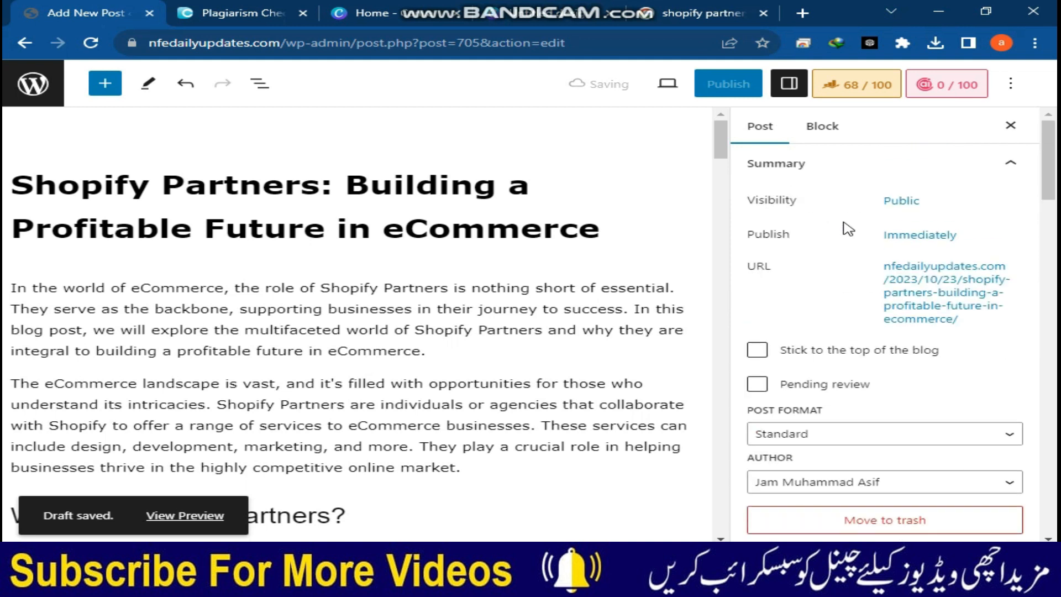
left_click(848, 84)
scroll(920, 294, "down", 5)
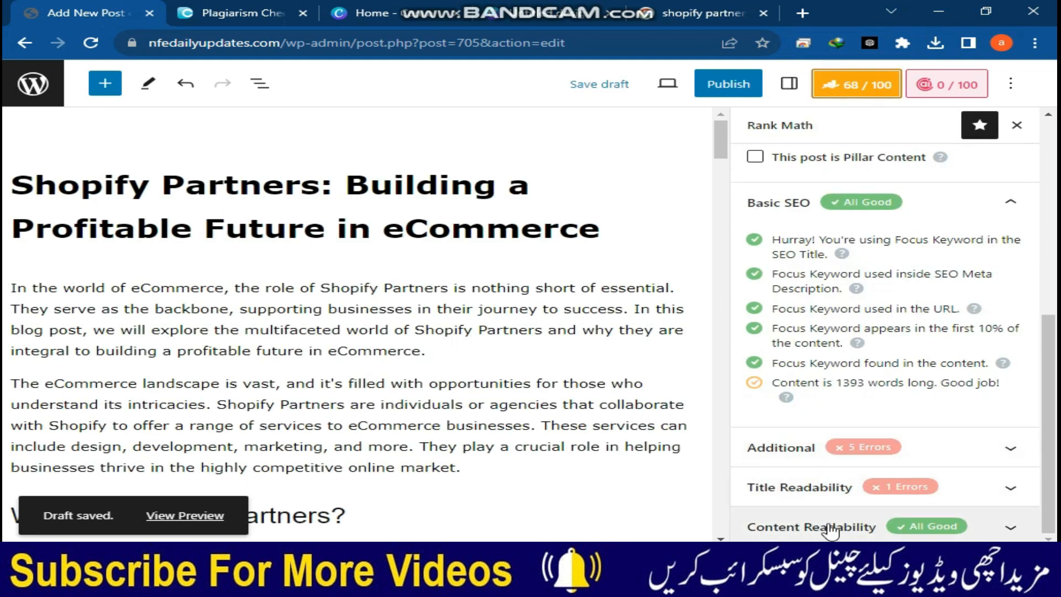
left_click(971, 495)
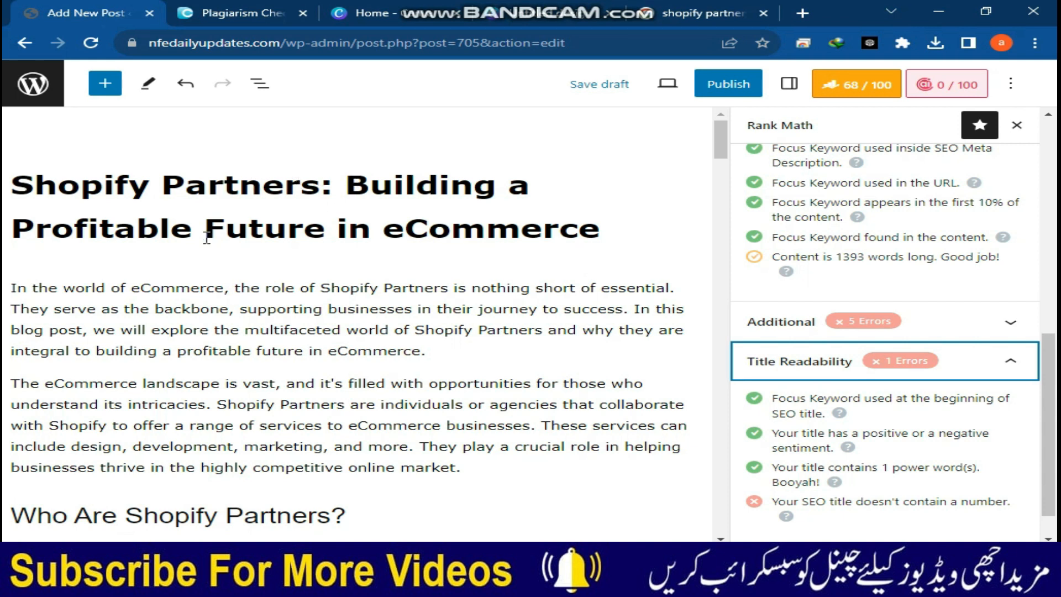
left_click(608, 231)
type("in 2023")
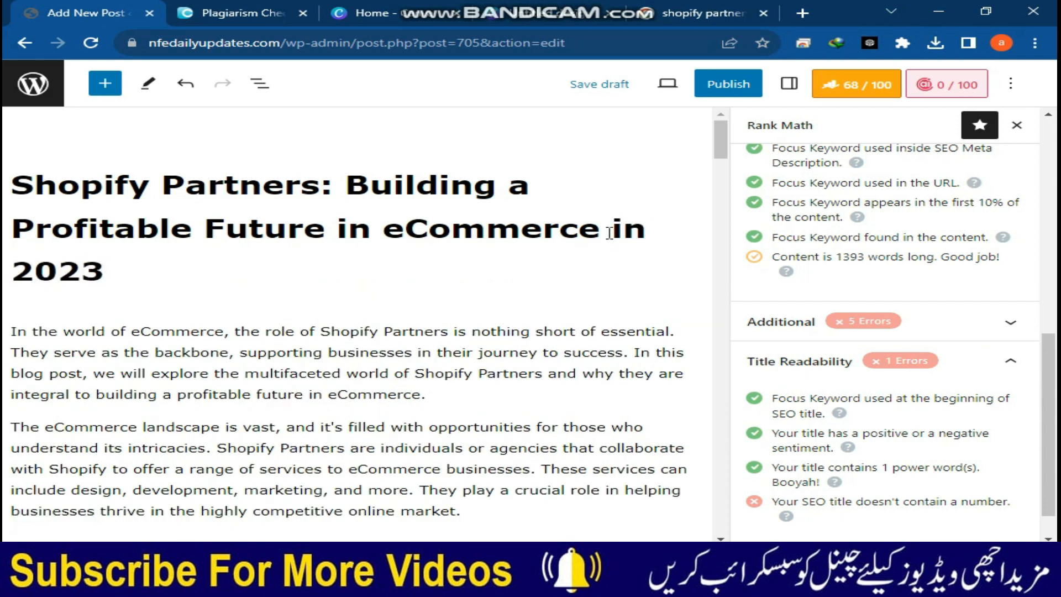
Check Rank Math's additional SEO errors and shorten the permalink to "shopify-partners-in-ecommerce" in the snippet editor
scroll(892, 282, "down", 1)
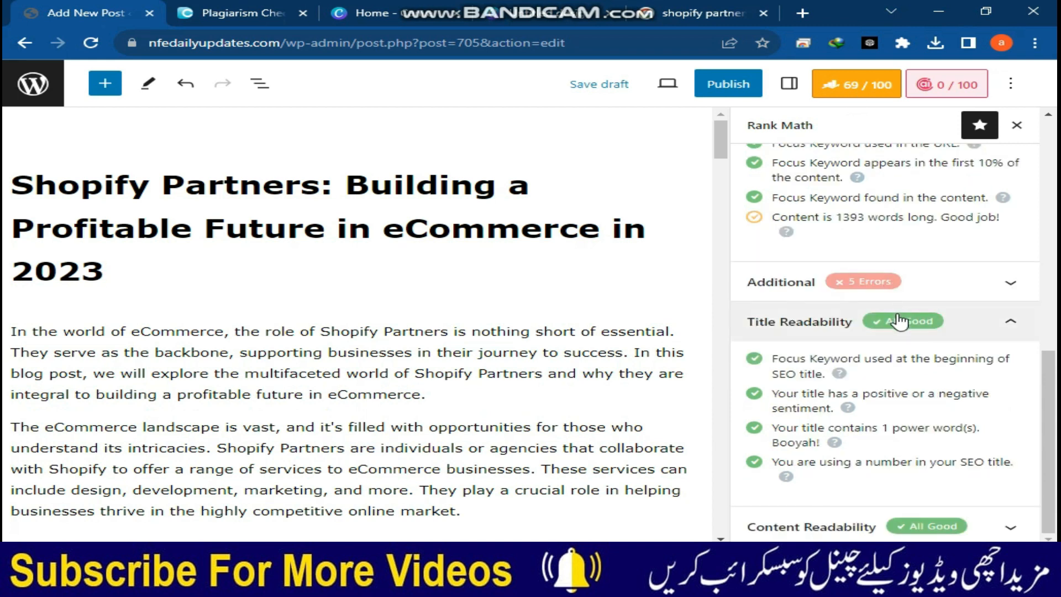
left_click(957, 281)
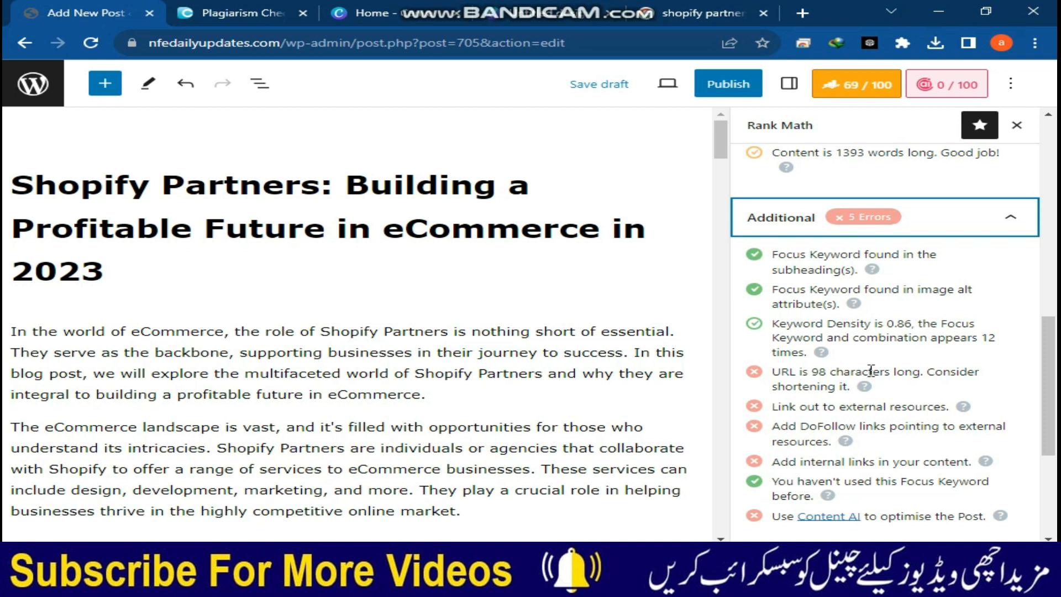
scroll(871, 370, "up", 10)
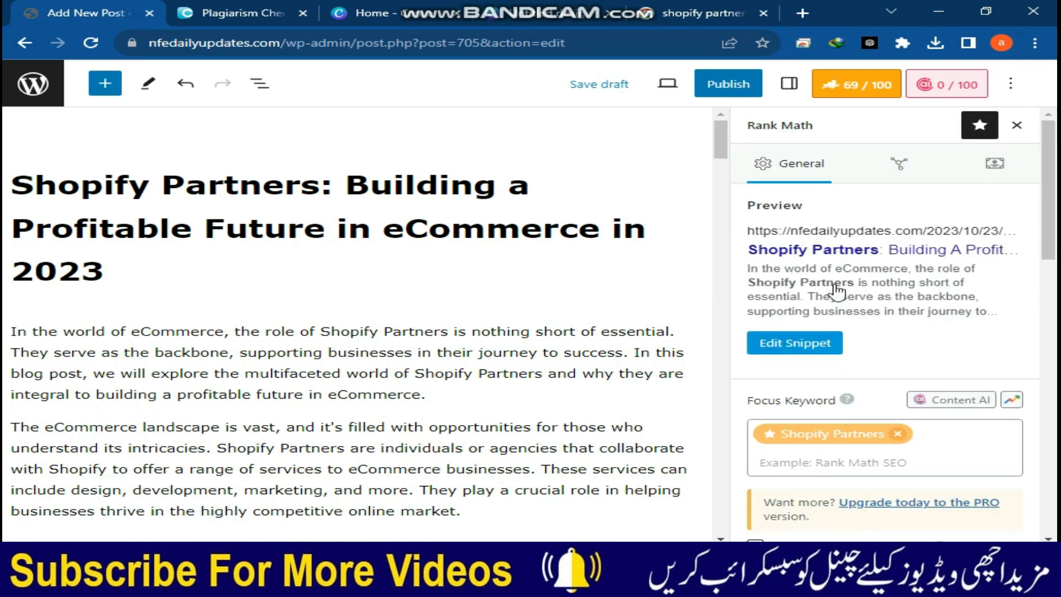
left_click(791, 344)
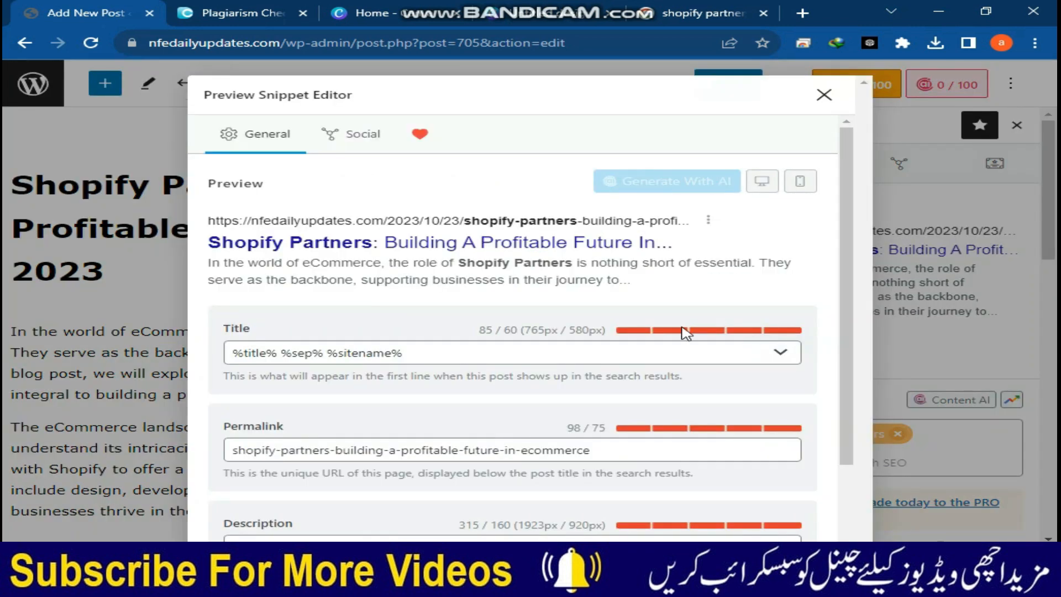
scroll(489, 381, "down", 2)
left_click(347, 365)
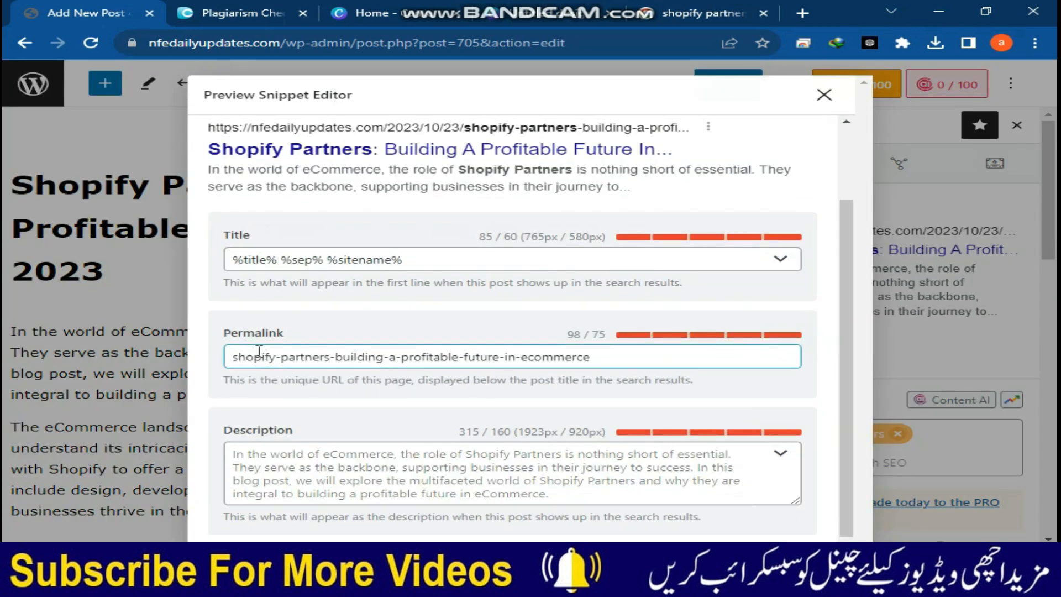
double_click(573, 334)
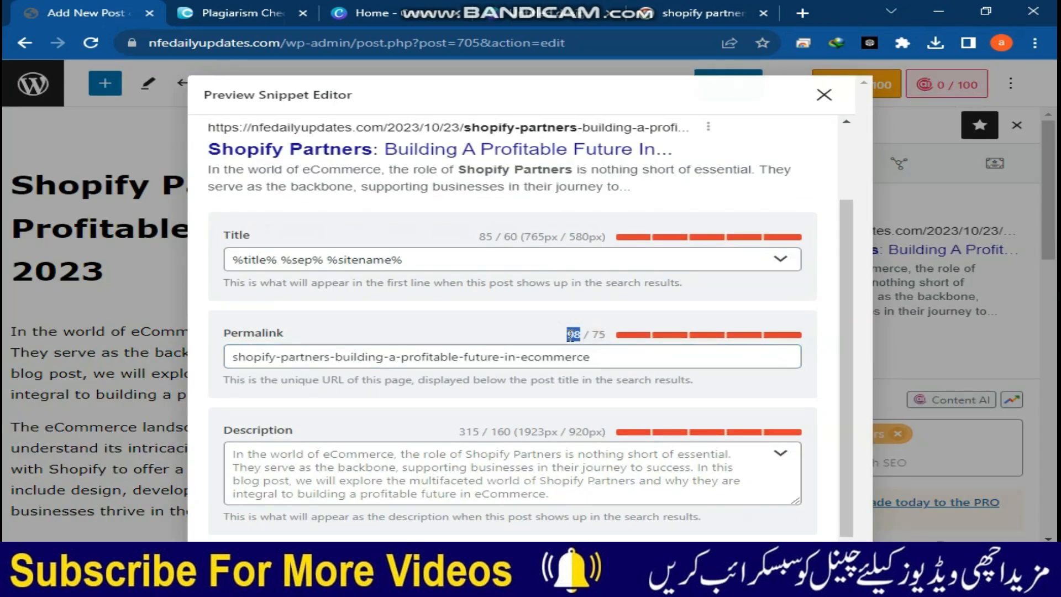
left_click_drag(594, 358, 334, 367)
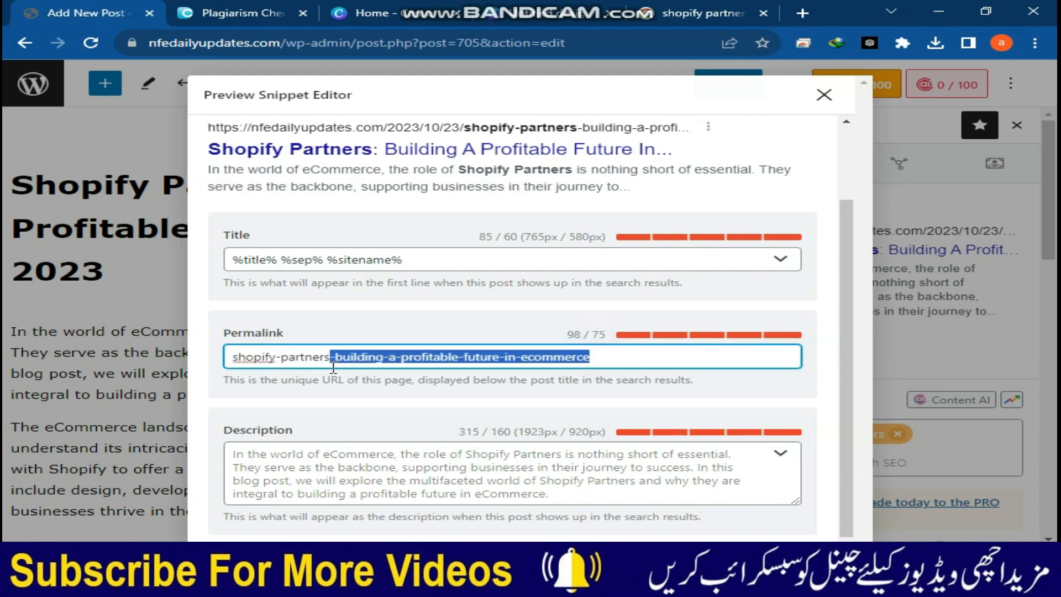
double_click(400, 365)
key("BackSpace")
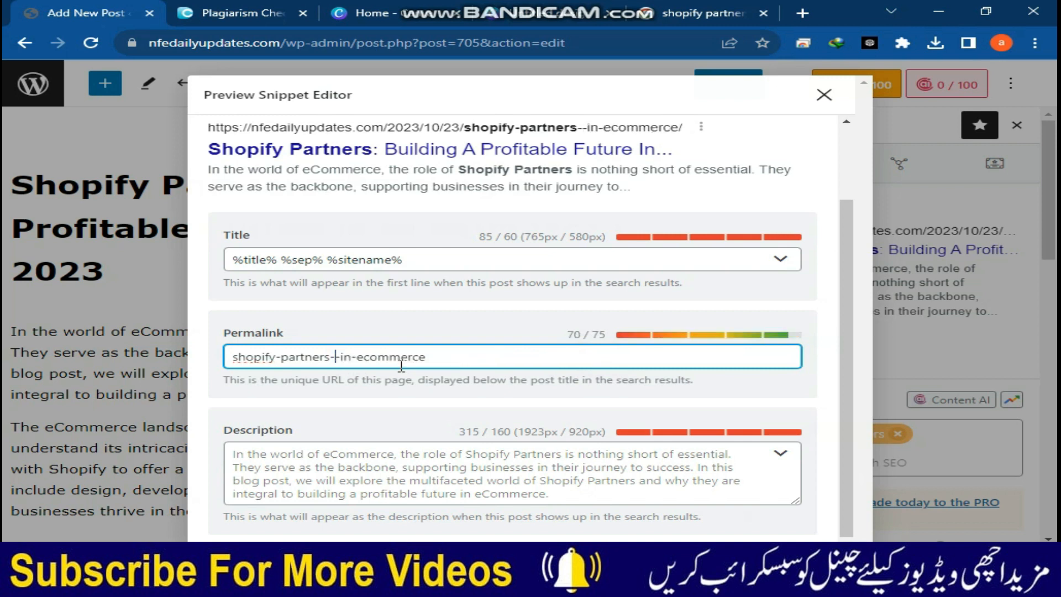
key("BackSpace")
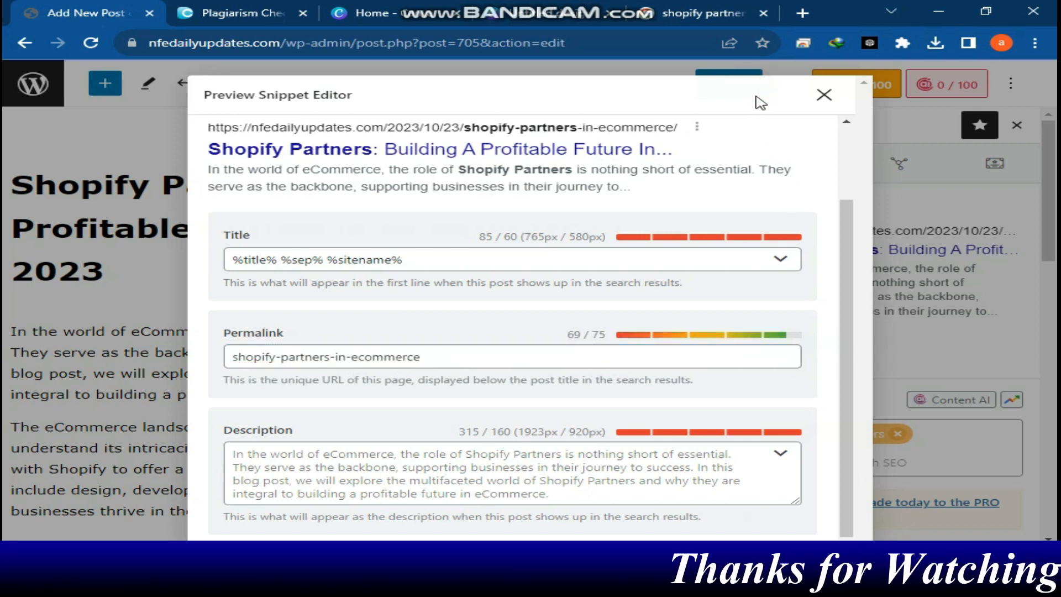
left_click(823, 96)
Check Rank Math's remaining SEO errors and copy the Hostinger web hosting affiliate URL from the other browser window
scroll(910, 256, "down", 10)
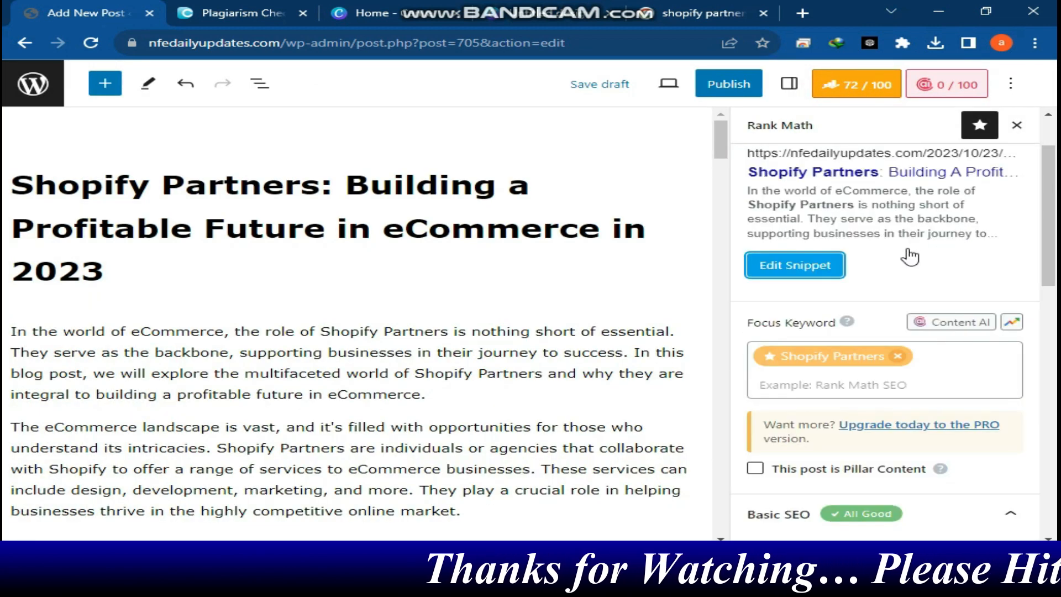
scroll(490, 261, "down", 15)
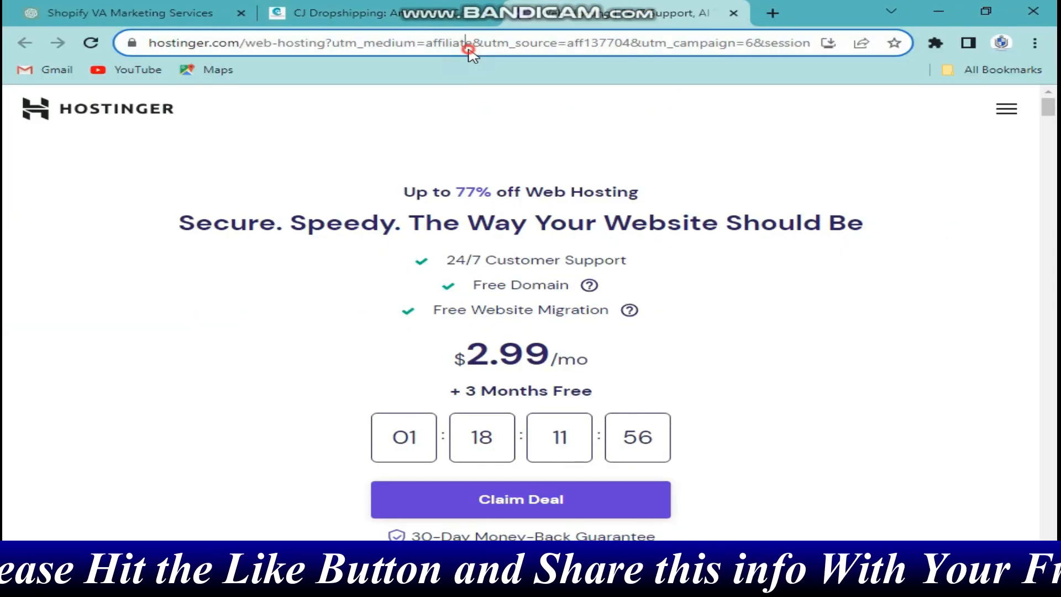
double_click(468, 48)
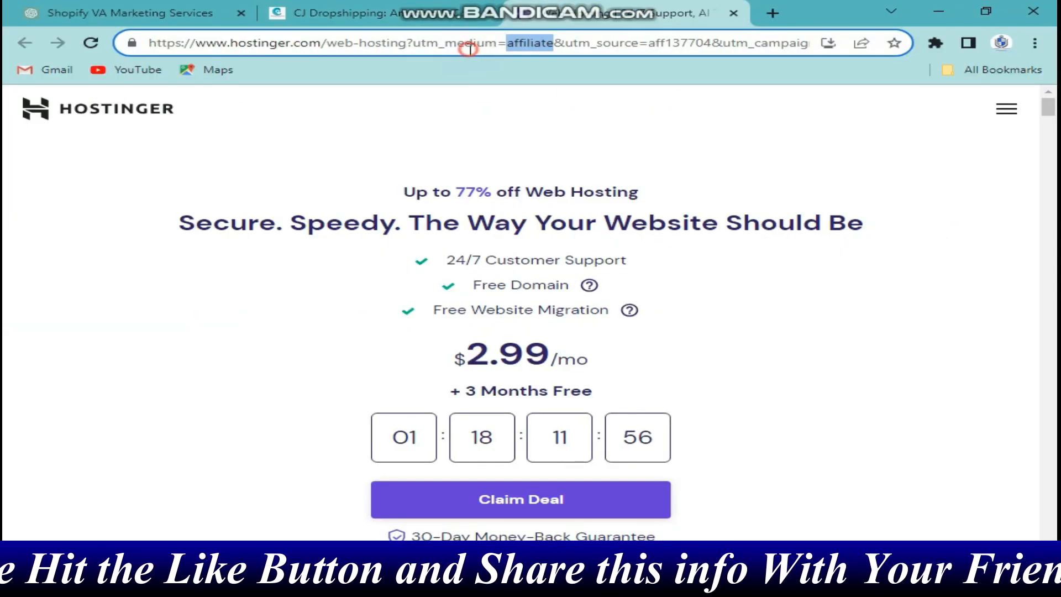
left_click(469, 48)
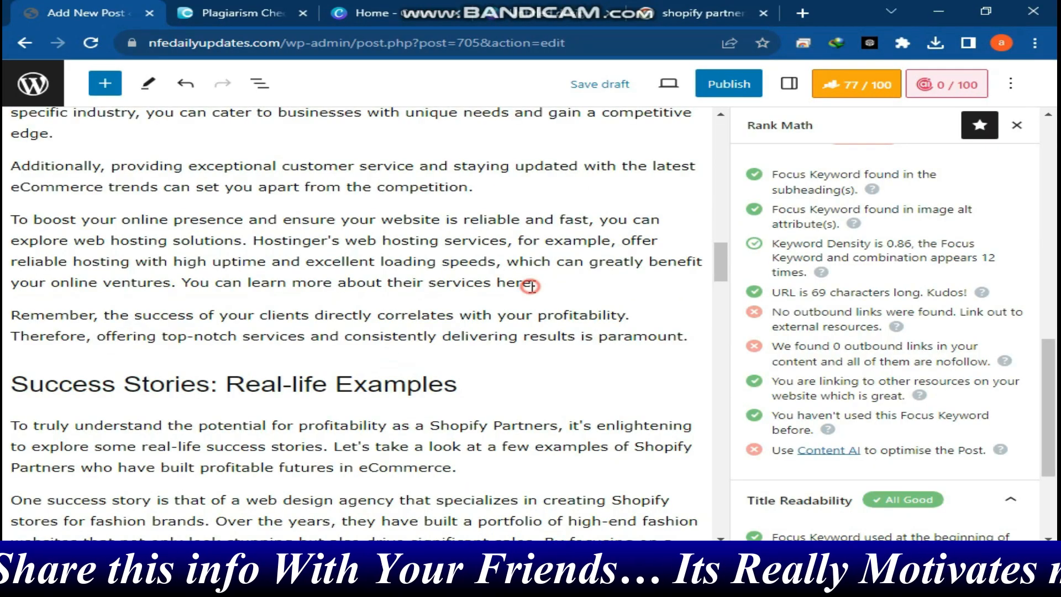
Link the words "services here" at the end of the Hostinger paragraph to the copied affiliate URL
left_click_drag(531, 286, 436, 282)
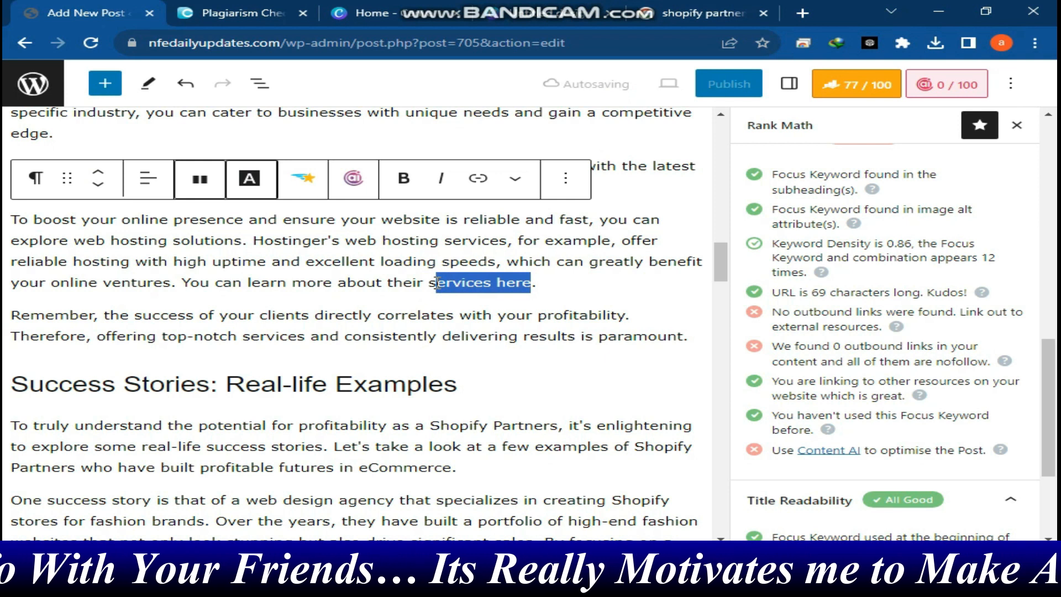
left_click(478, 178)
key("ctrl+v")
key("Return")
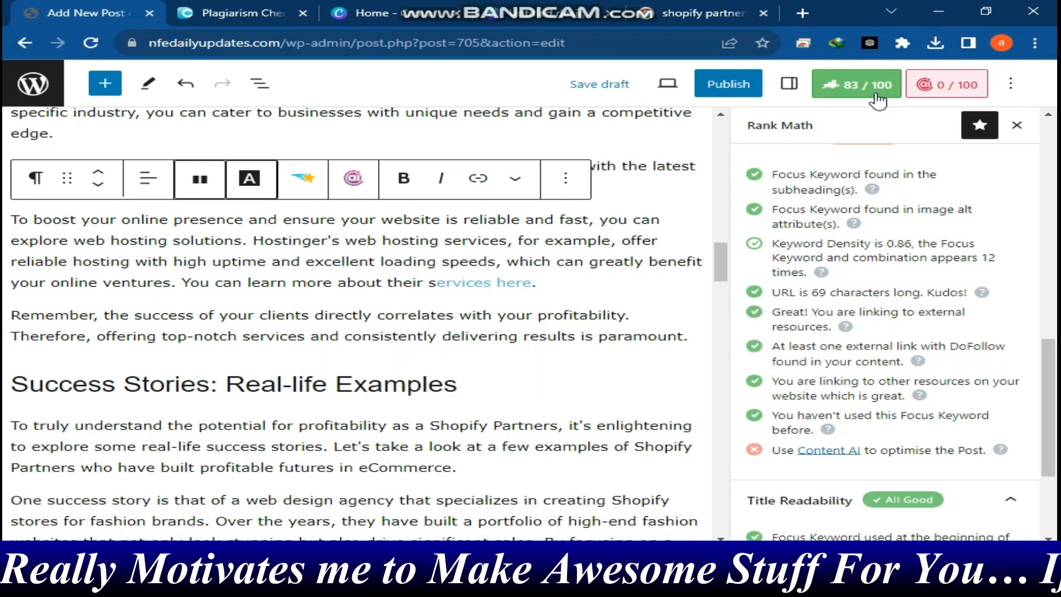
Review Rank Math's SEO checks and run Content AI research worldwide for the focus keyword "Shopify Partners"
scroll(856, 275, "down", 3)
scroll(855, 270, "up", 10)
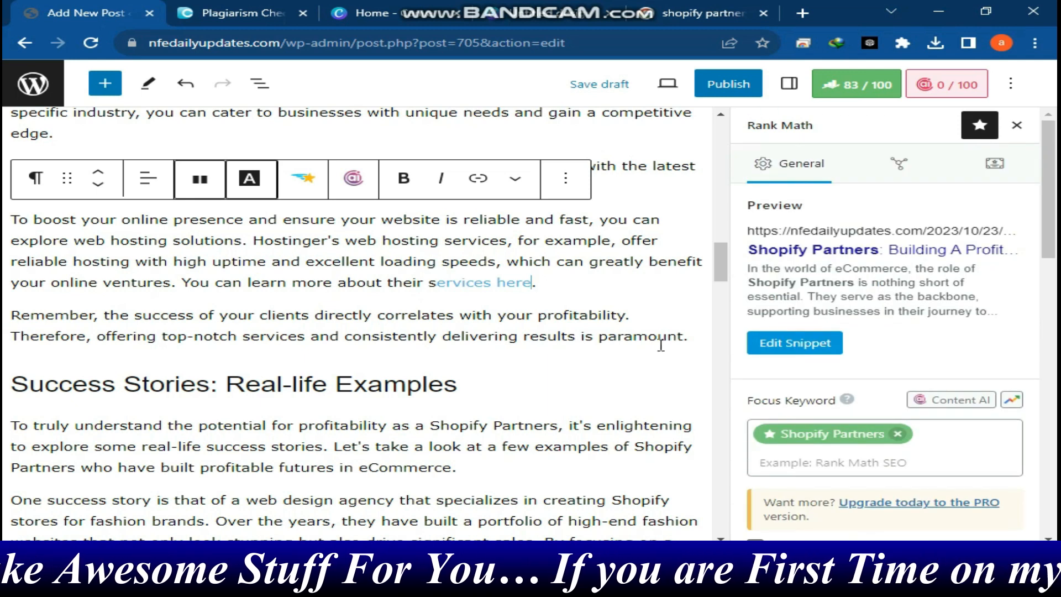
scroll(663, 345, "down", 15)
scroll(663, 345, "down", 10)
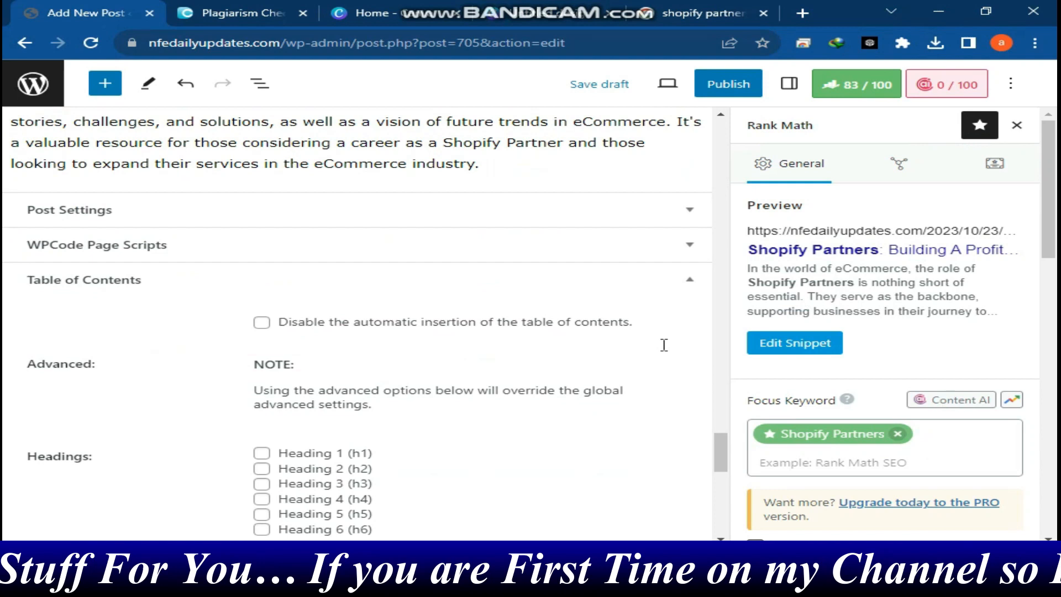
scroll(829, 309, "down", 12)
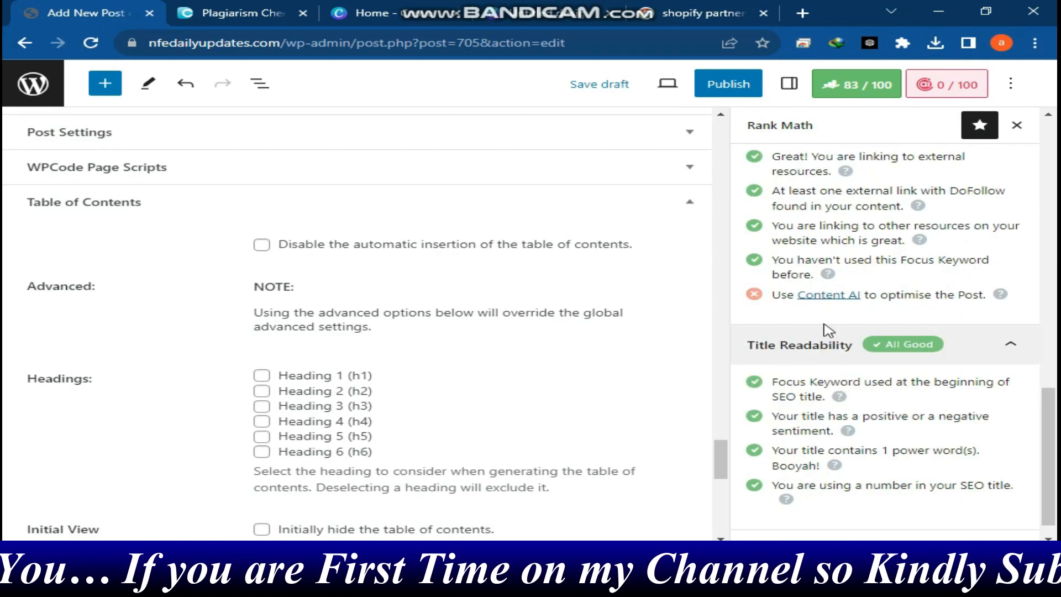
left_click(823, 295)
left_click(788, 342)
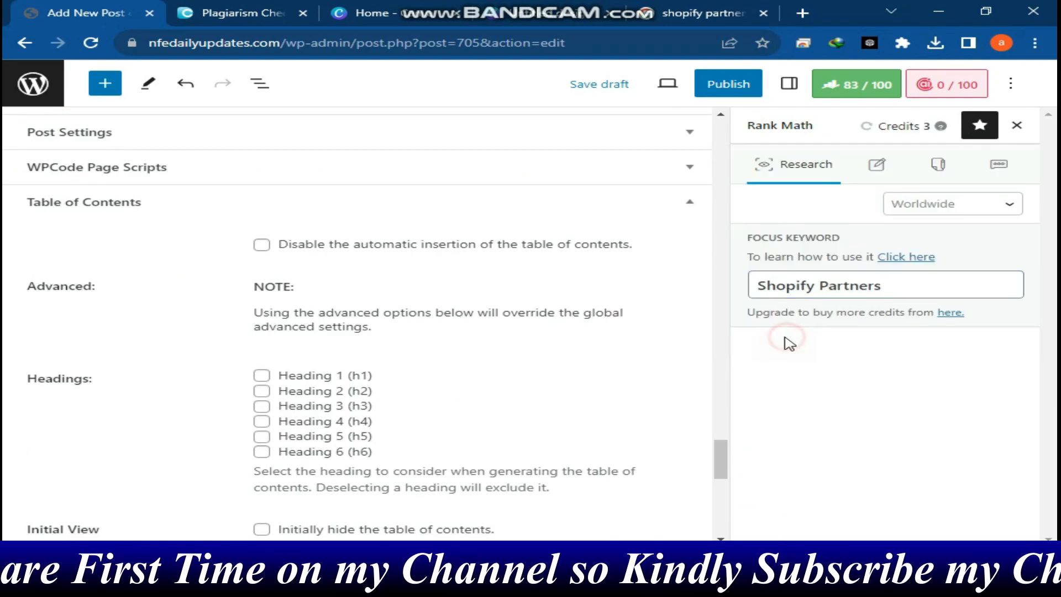
left_click(938, 88)
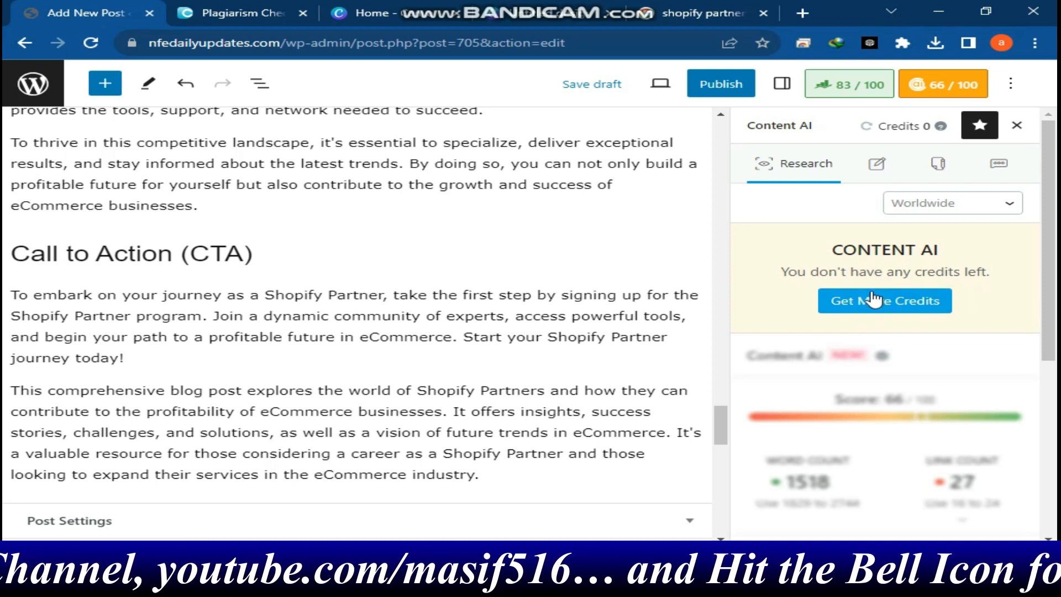
scroll(873, 299, "down", 1)
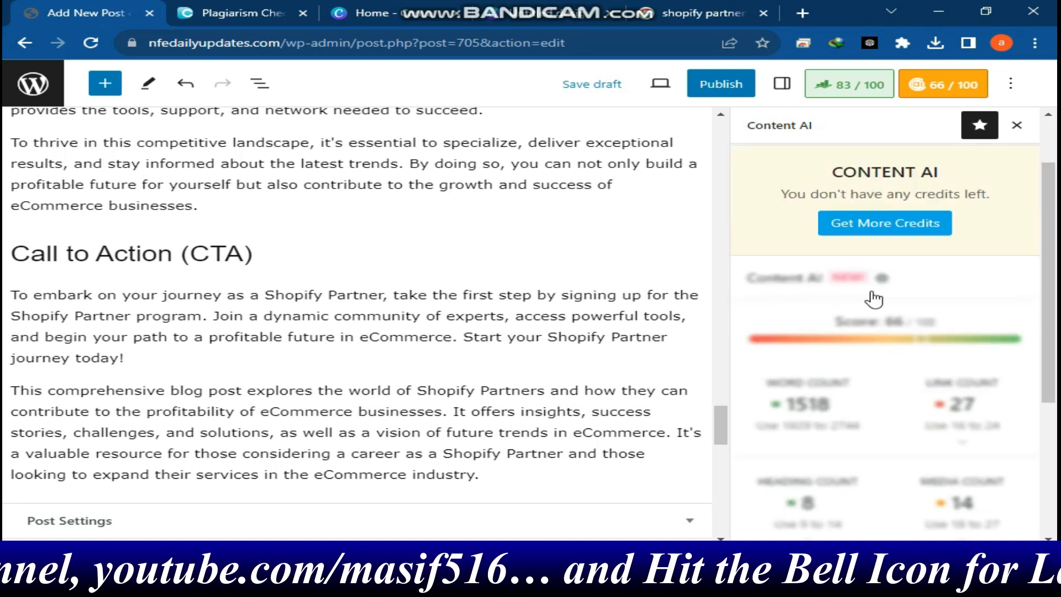
Delete and retype the word "industry." at the end of the post's closing paragraph, and save the post
left_click(504, 477)
key("BackSpace")
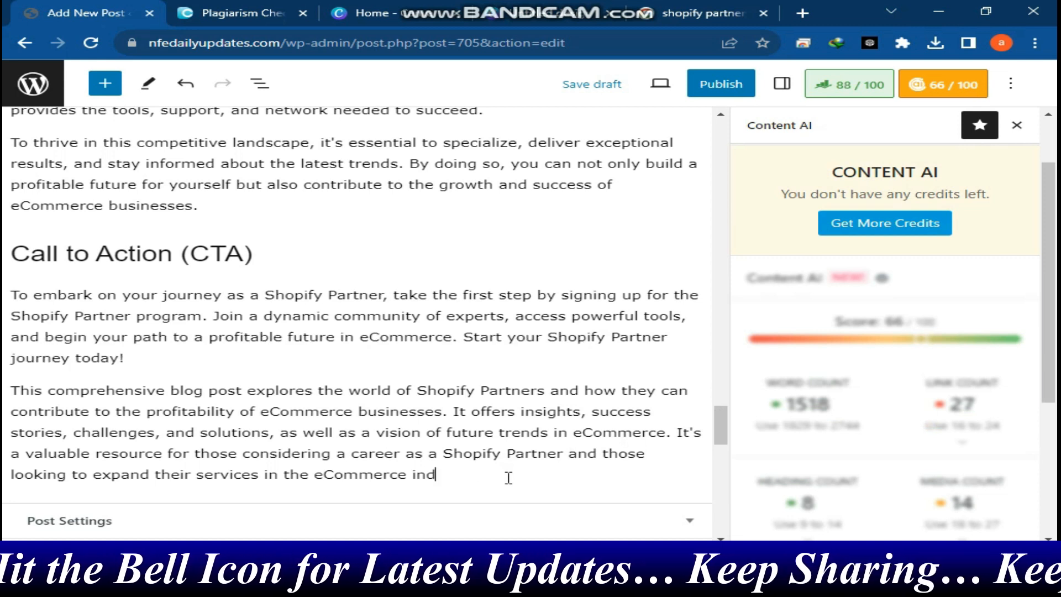
type("indus")
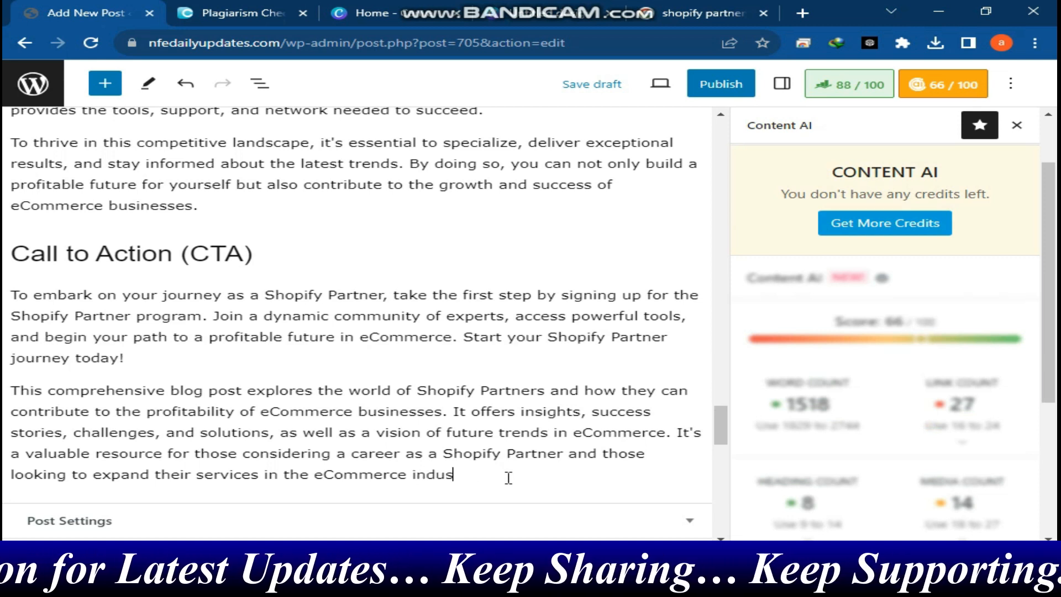
type("try.")
key("ctrl+s")
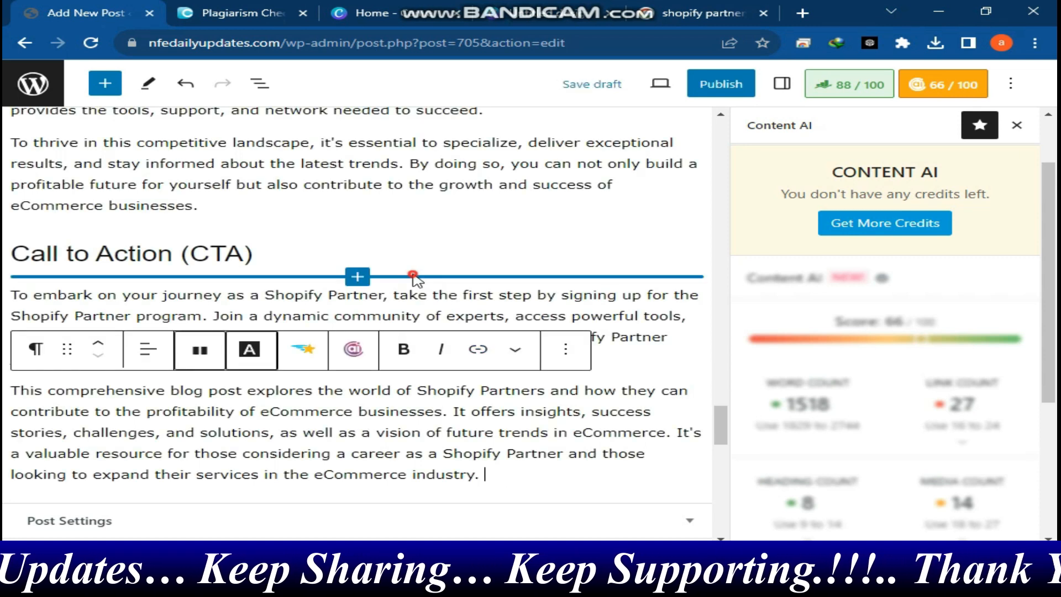
scroll(414, 279, "up", 12)
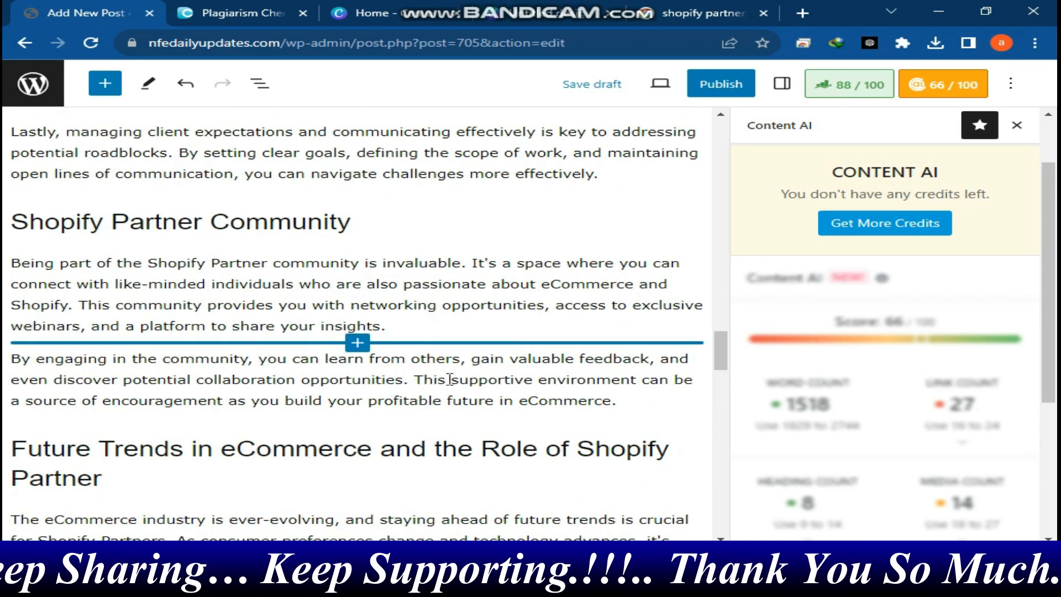
left_click_drag(491, 400, 446, 408)
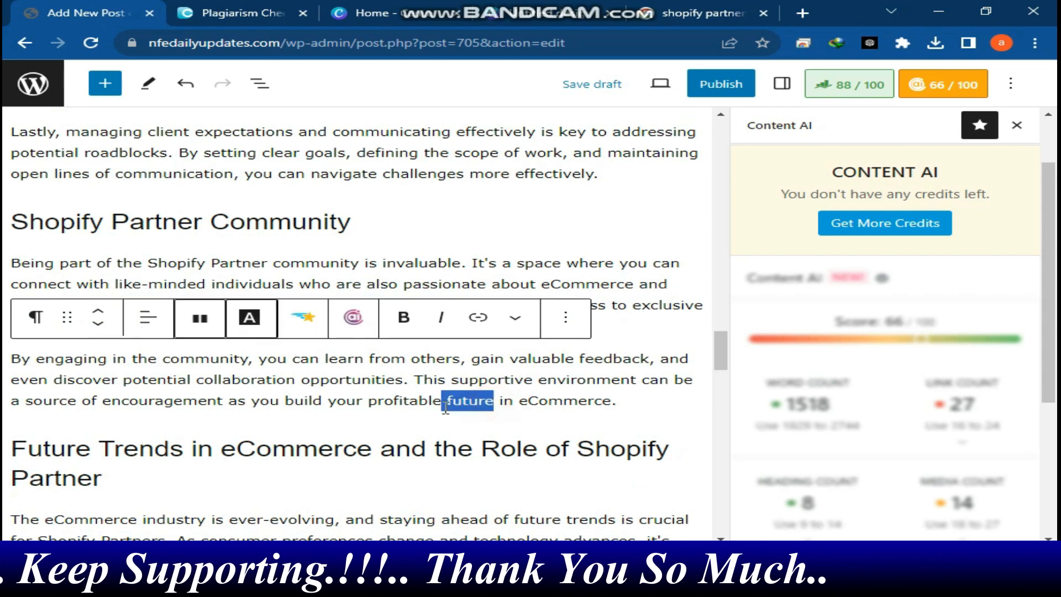
type("future")
left_click(572, 292)
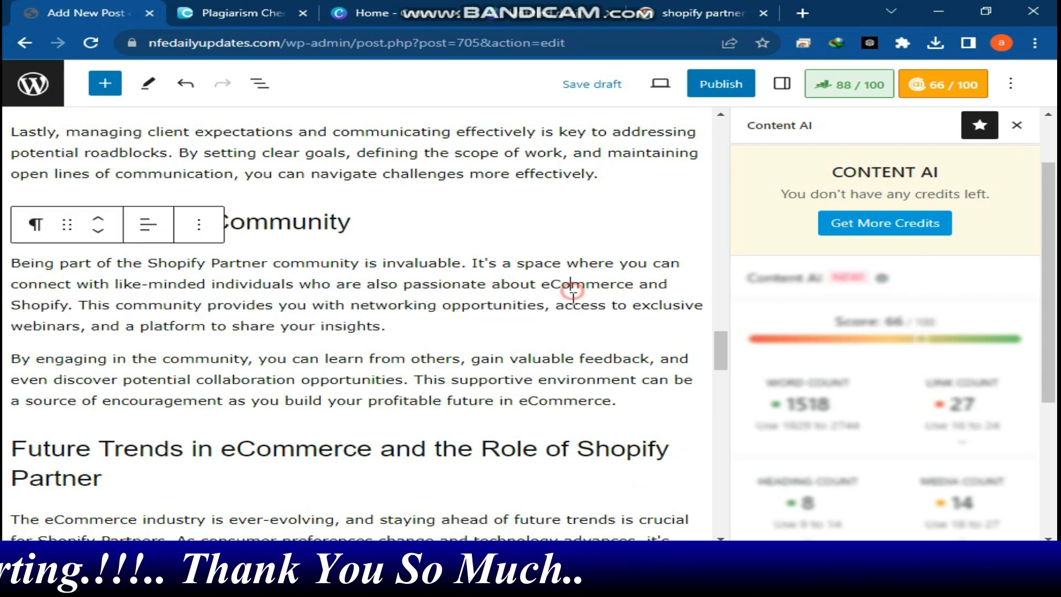
Save the draft and review the Basic SEO checks in Rank Math's general settings
scroll(622, 260, "up", 20)
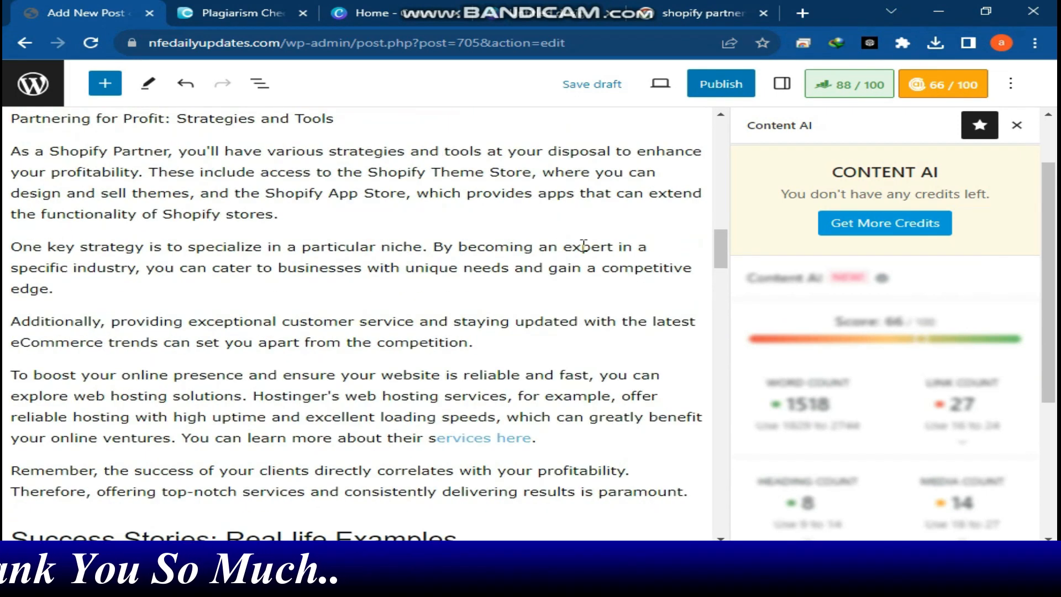
left_click(592, 84)
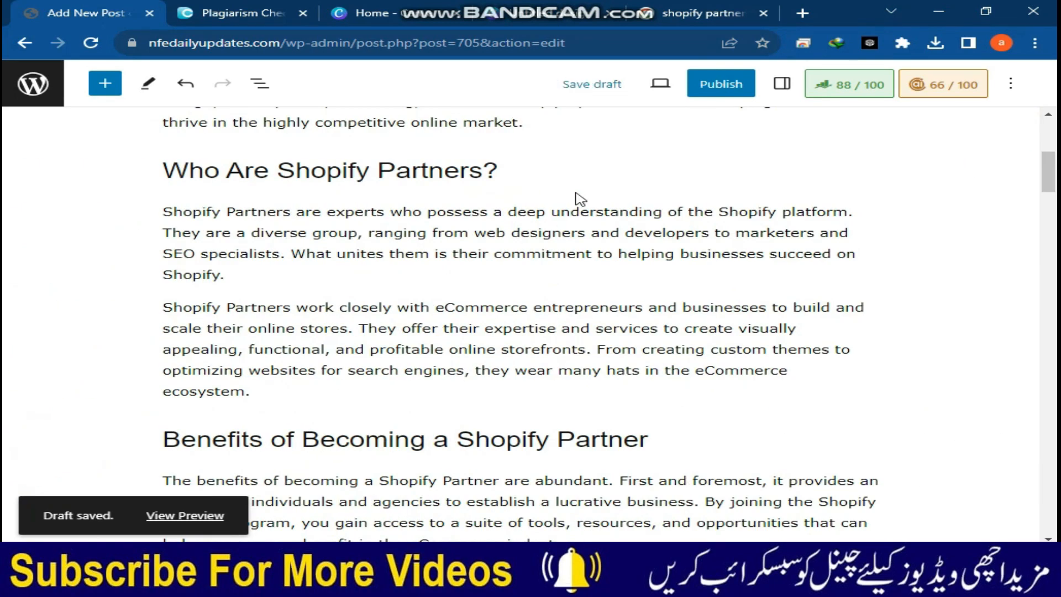
left_click(836, 84)
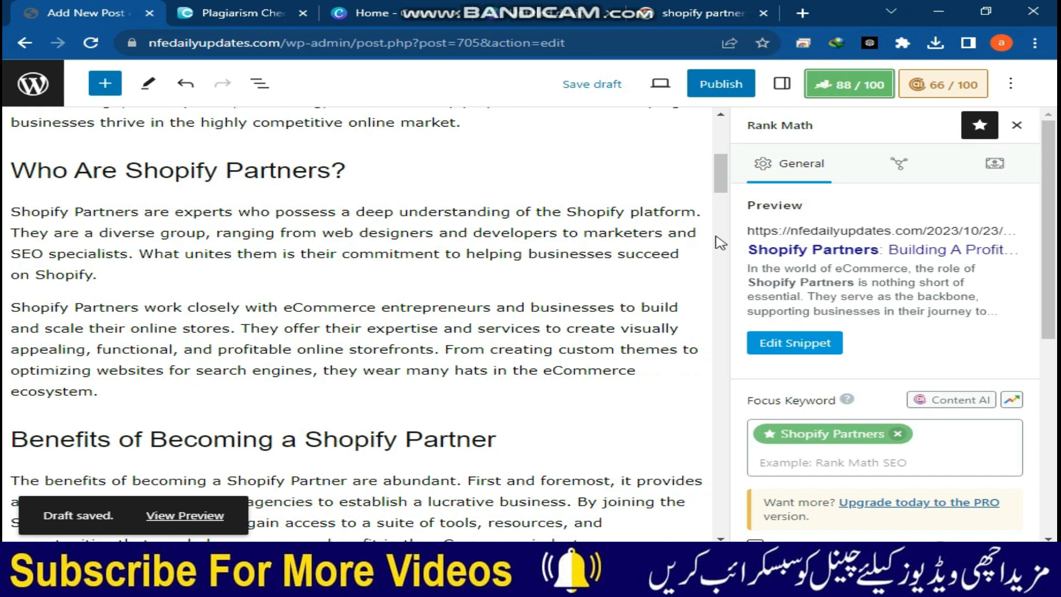
scroll(879, 210, "down", 7)
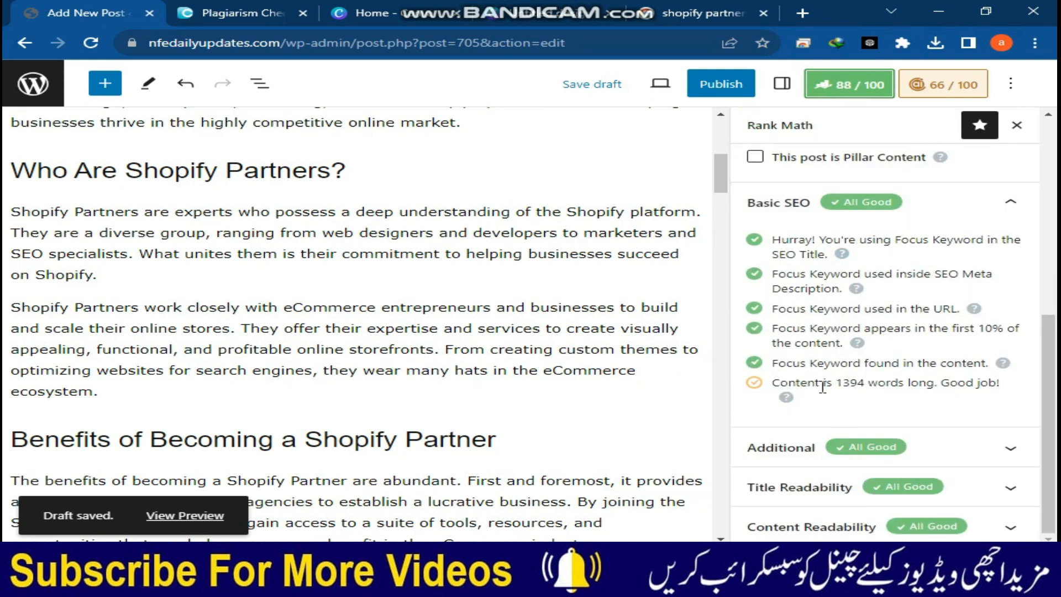
left_click_drag(1054, 381, 1054, 160)
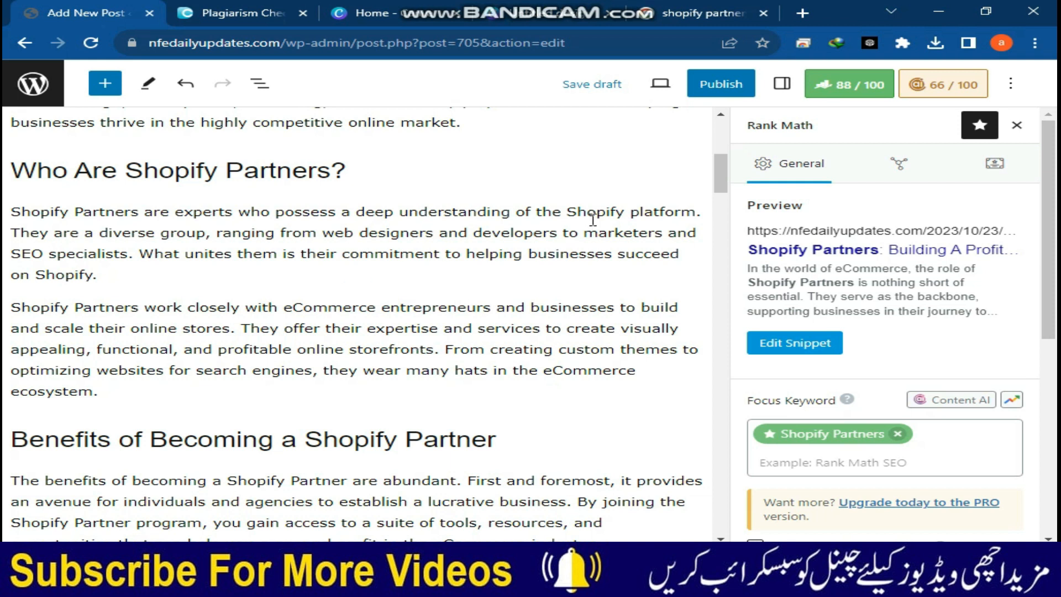
Publish the post immediately with public visibility and open its live page
left_click(725, 89)
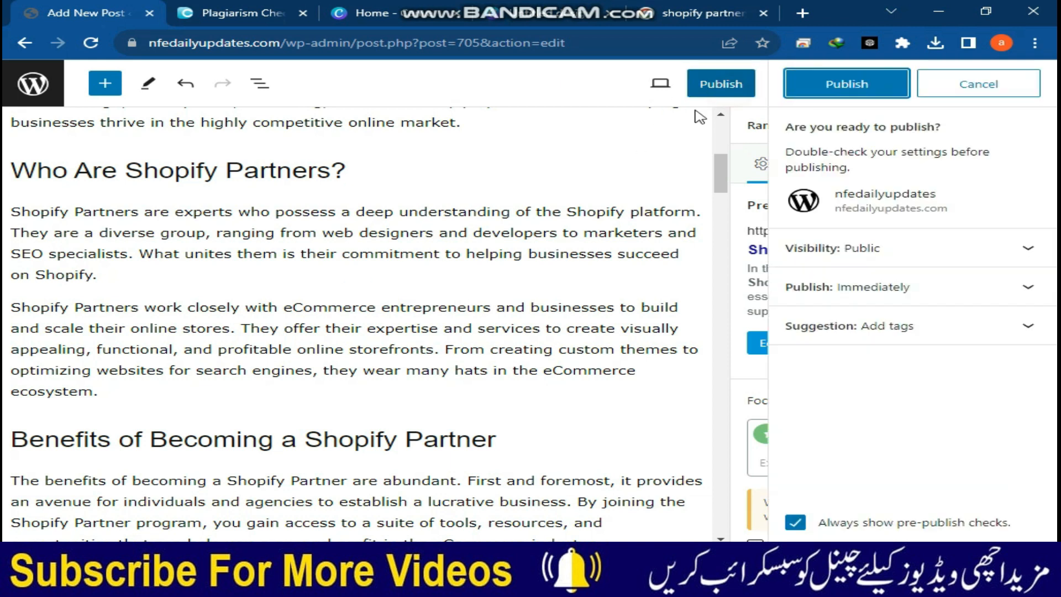
left_click(829, 88)
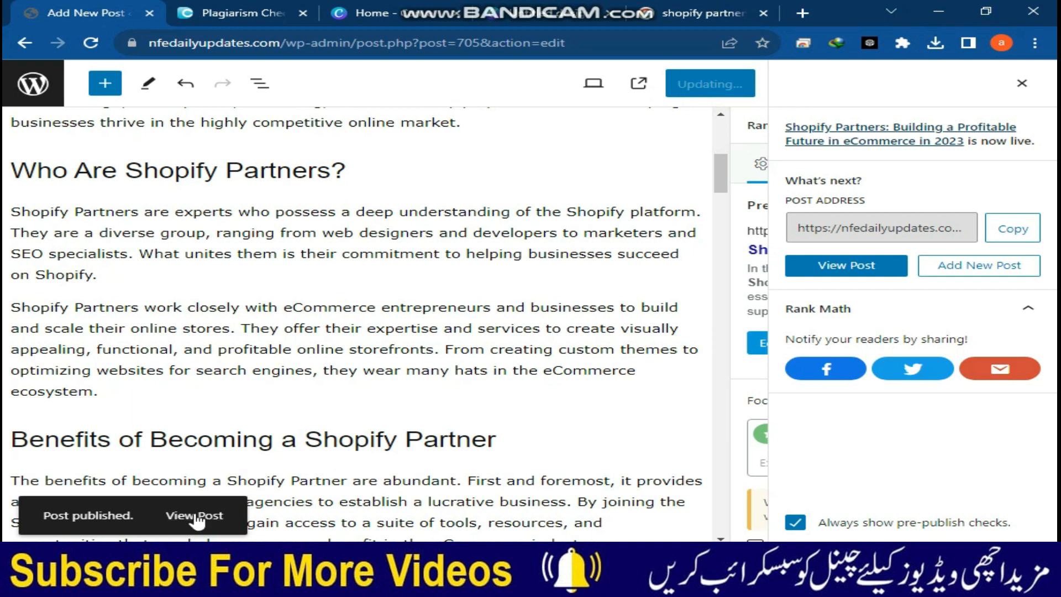
left_click(196, 517)
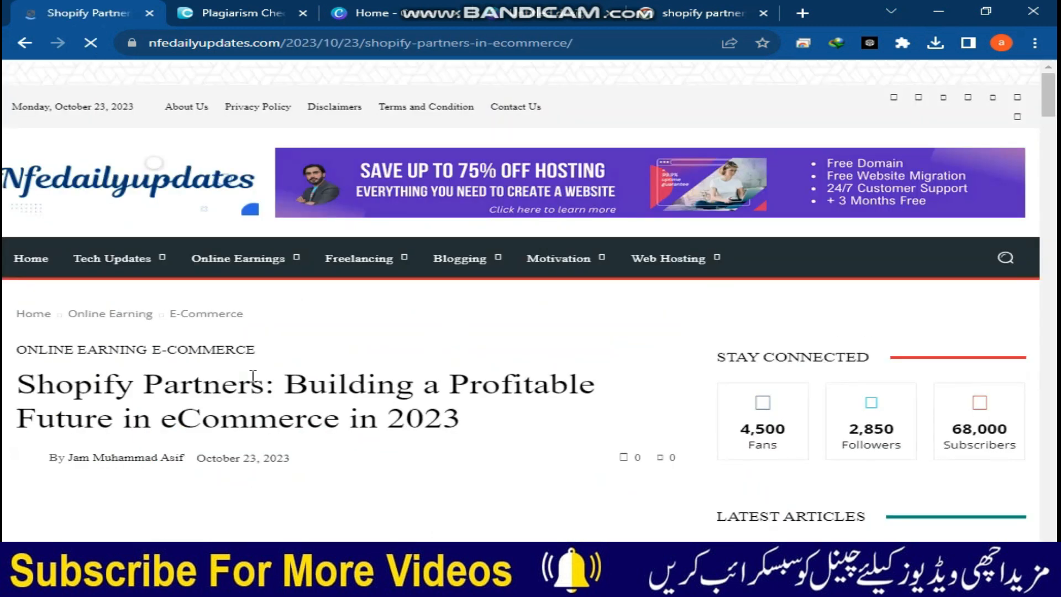
Examine the published post's title, featured image, opening paragraphs and table of contents
scroll(311, 392, "down", 3)
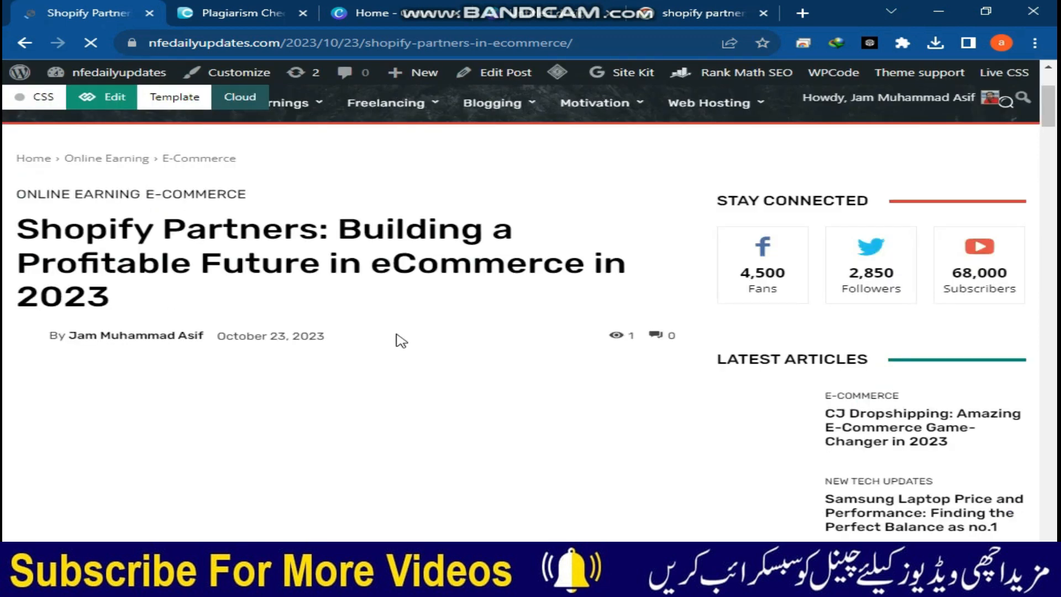
scroll(502, 332, "down", 6)
scroll(99, 315, "down", 4)
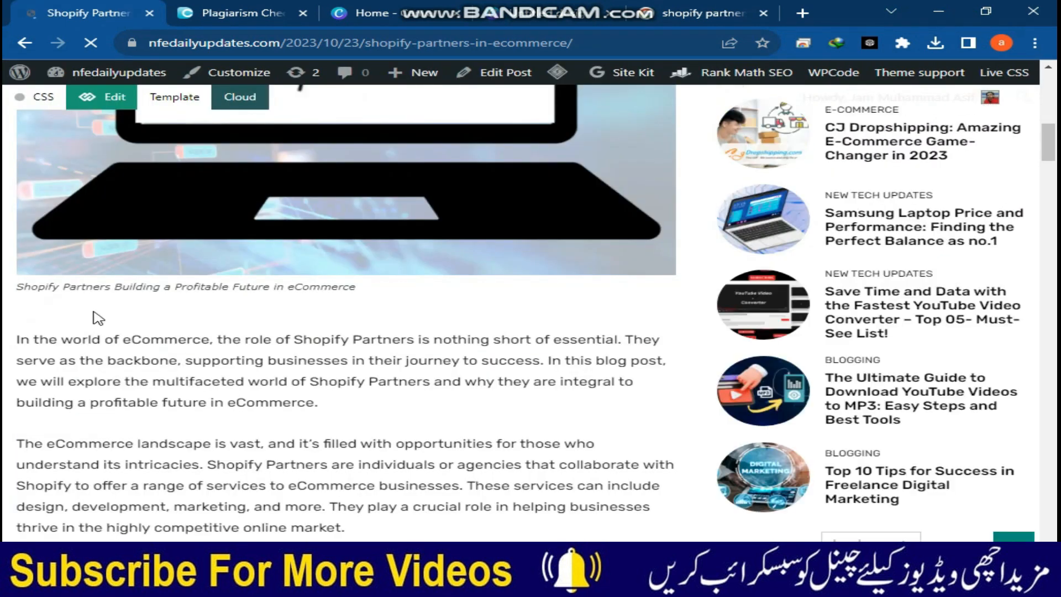
scroll(296, 341, "down", 6)
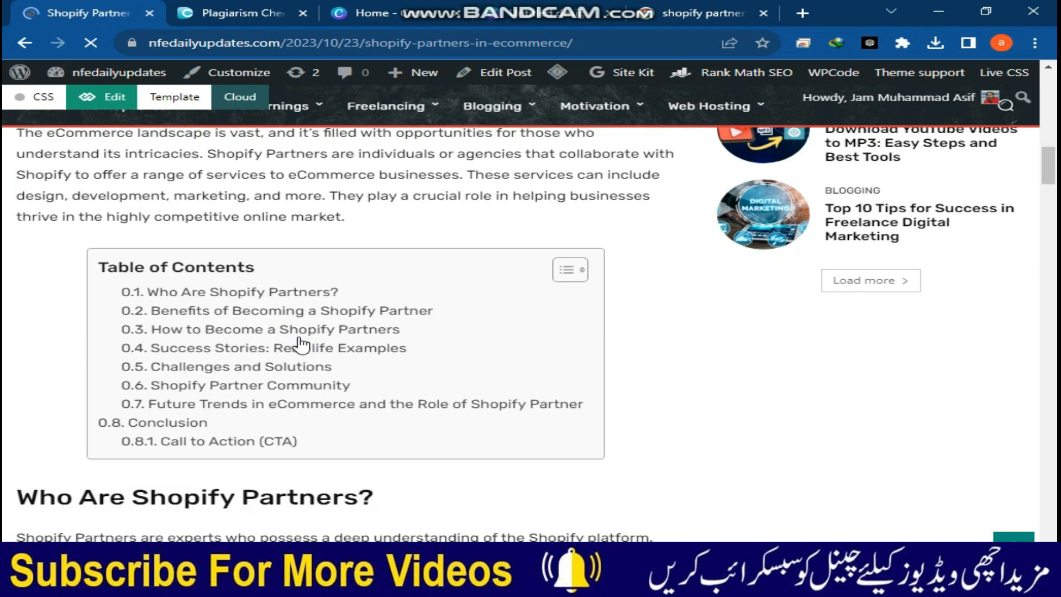
scroll(300, 337, "up", 4)
scroll(221, 326, "up", 1)
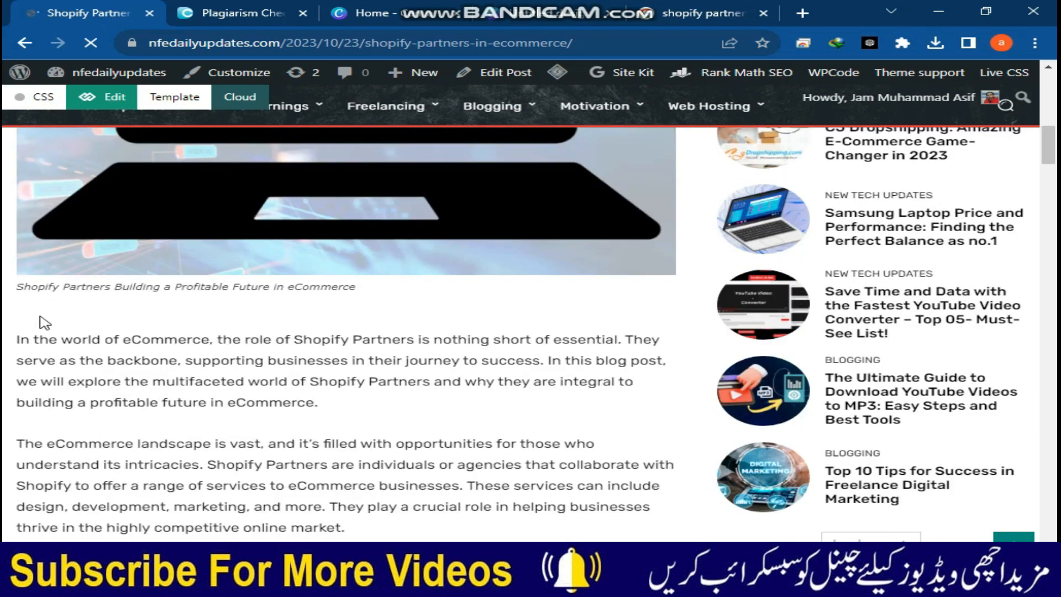